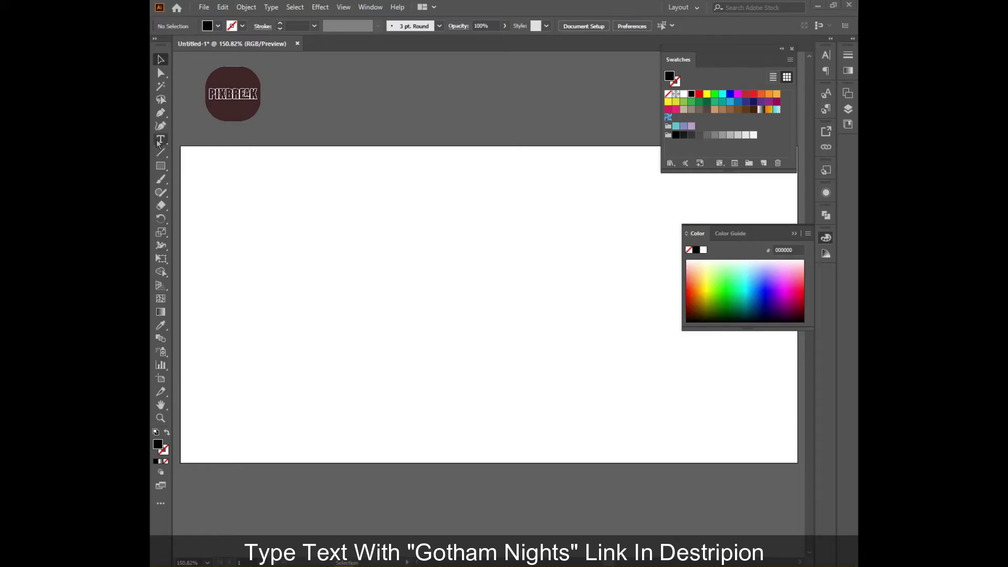
# Step: Type PIXBREAK in 72 pt Impact capitals and nudge it slightly lower-left on the artboard
pyautogui.click(160, 139)
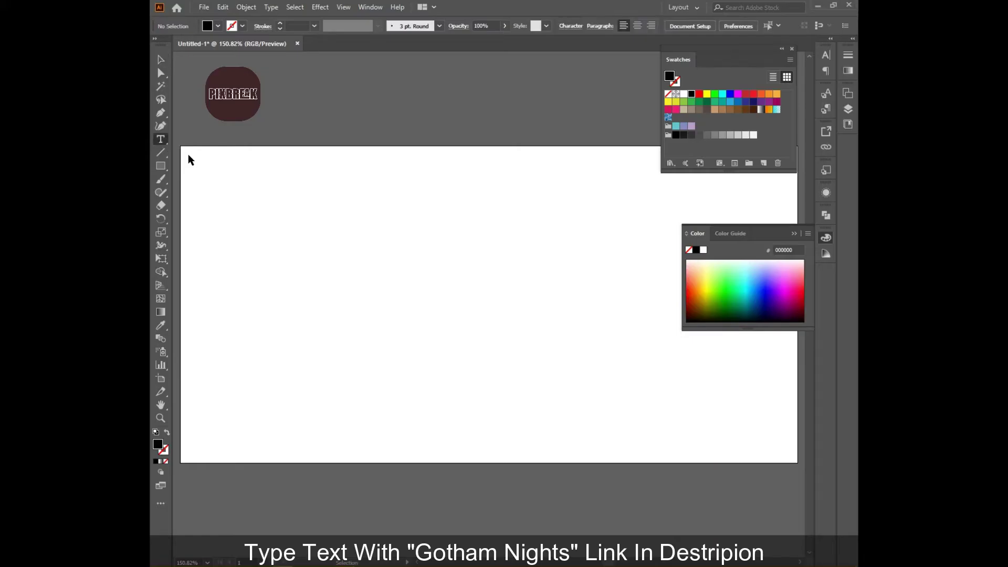
pyautogui.click(350, 274)
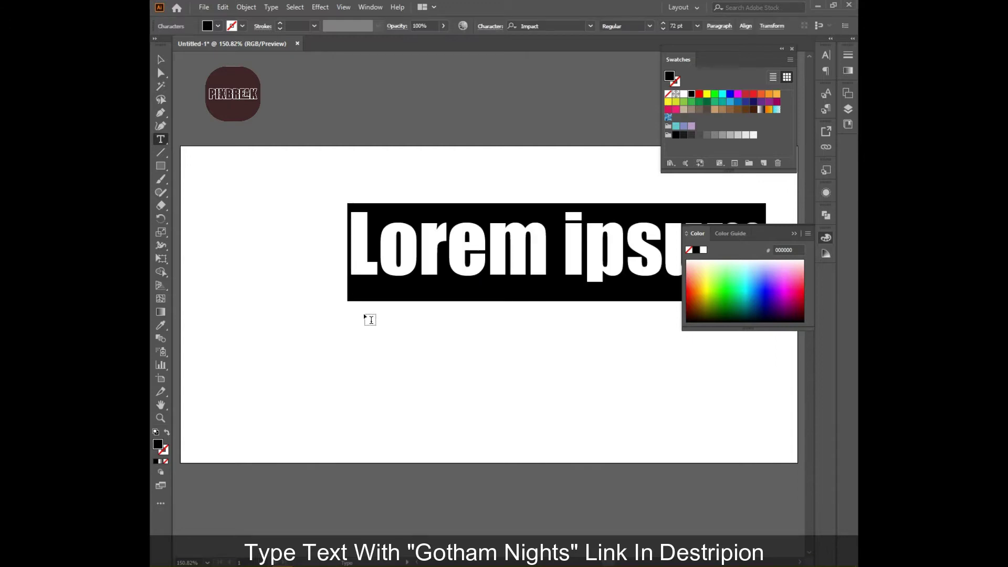
pyautogui.write('pix')
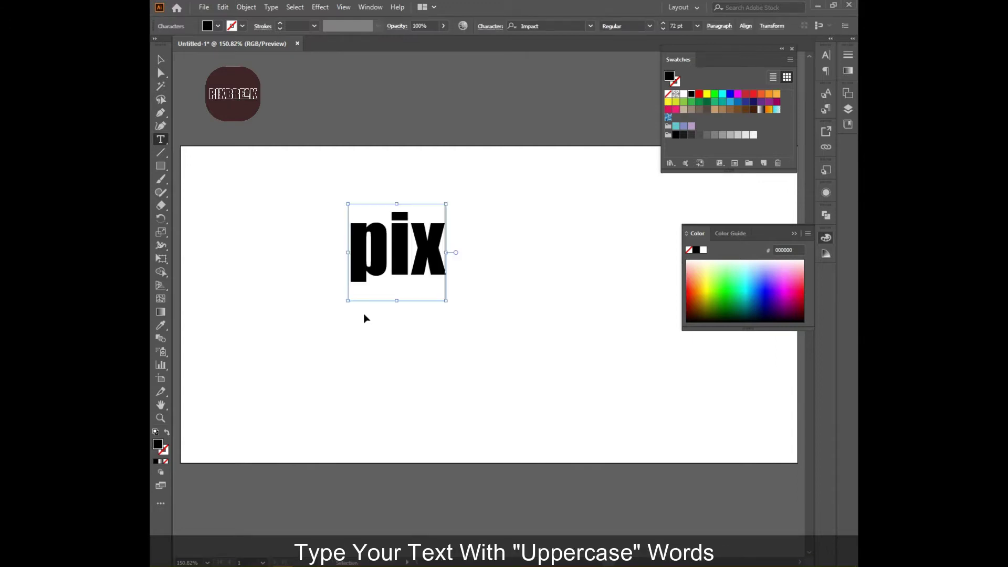
pyautogui.press('BackSpace')
pyautogui.press('BackSpace')
pyautogui.press('BackSpace')
pyautogui.write('PP')
pyautogui.press('BackSpace')
pyautogui.write('IXBREAK')
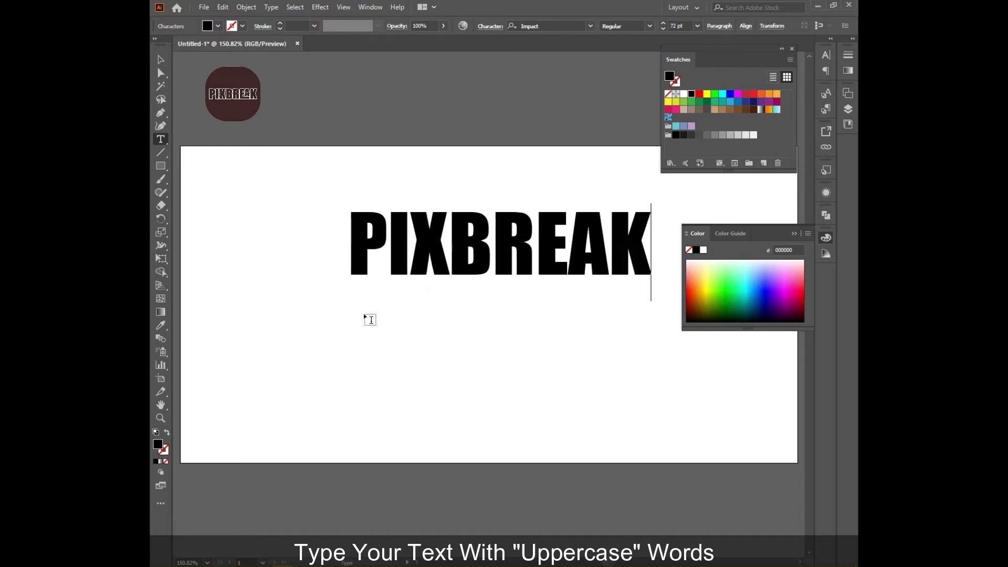
pyautogui.click(160, 61)
pyautogui.moveTo(486, 241)
pyautogui.mouseDown()
pyautogui.moveTo(470, 261)
pyautogui.moveTo(475, 272)
pyautogui.mouseUp()
# Step: Convert the PIXBREAK text into outlined shapes with Create Outlines
pyautogui.rightClick(475, 272)
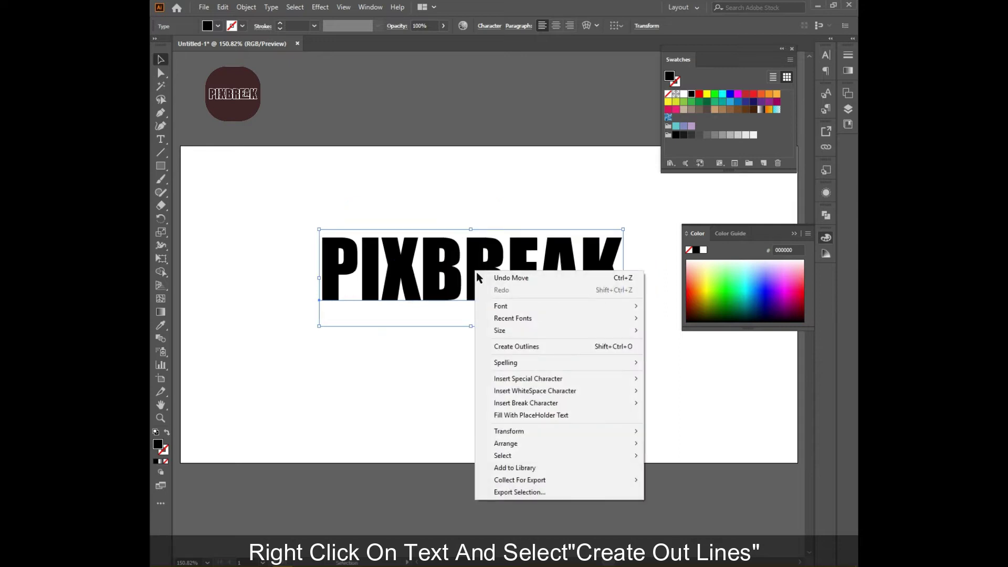
pyautogui.click(541, 347)
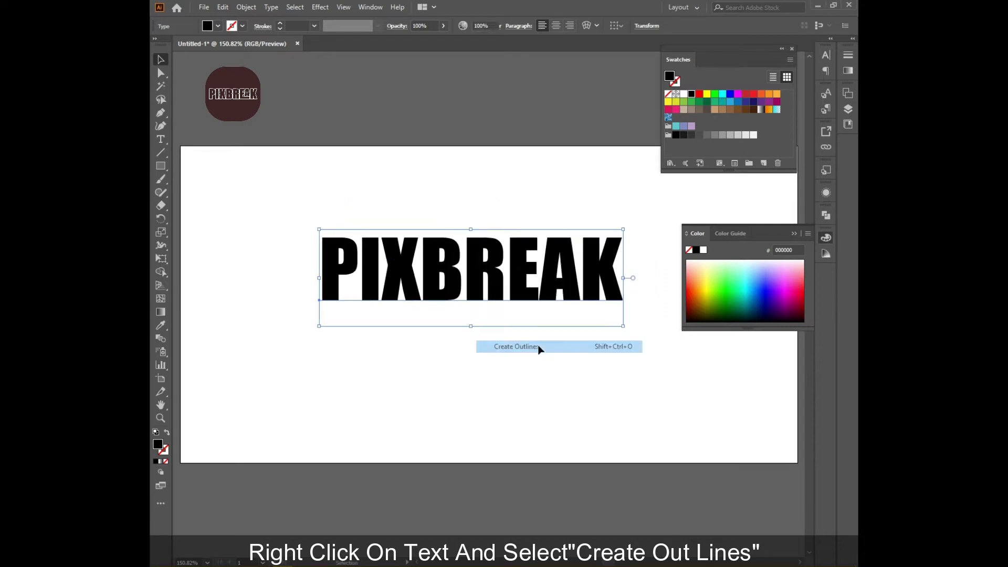
pyautogui.click(452, 313)
# Step: Ungroup the outlined word into separate letter shapes and select the P
pyautogui.moveTo(603, 320); pyautogui.dragTo(353, 226)
pyautogui.rightClick(423, 289)
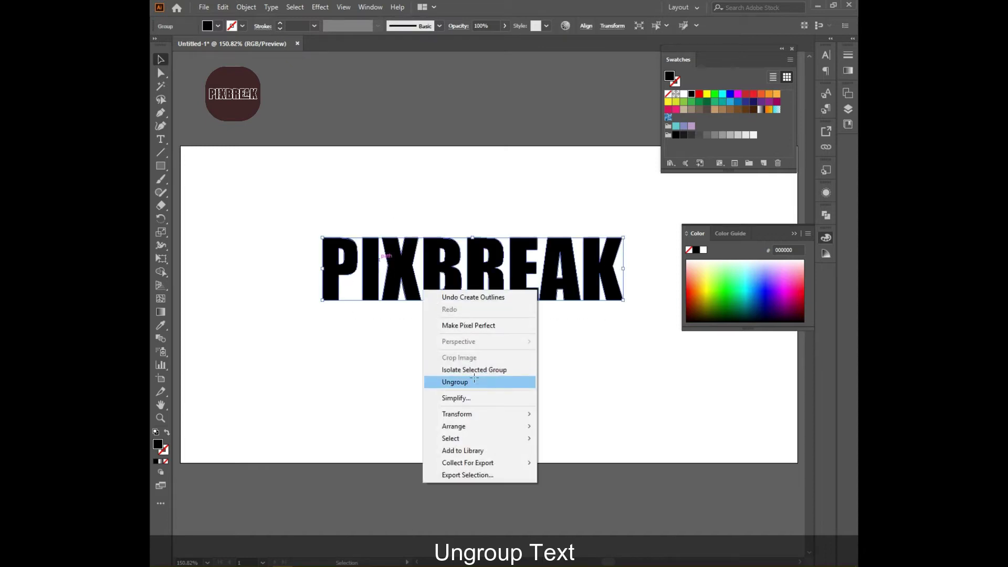
pyautogui.click(480, 382)
pyautogui.click(338, 318)
pyautogui.click(339, 268)
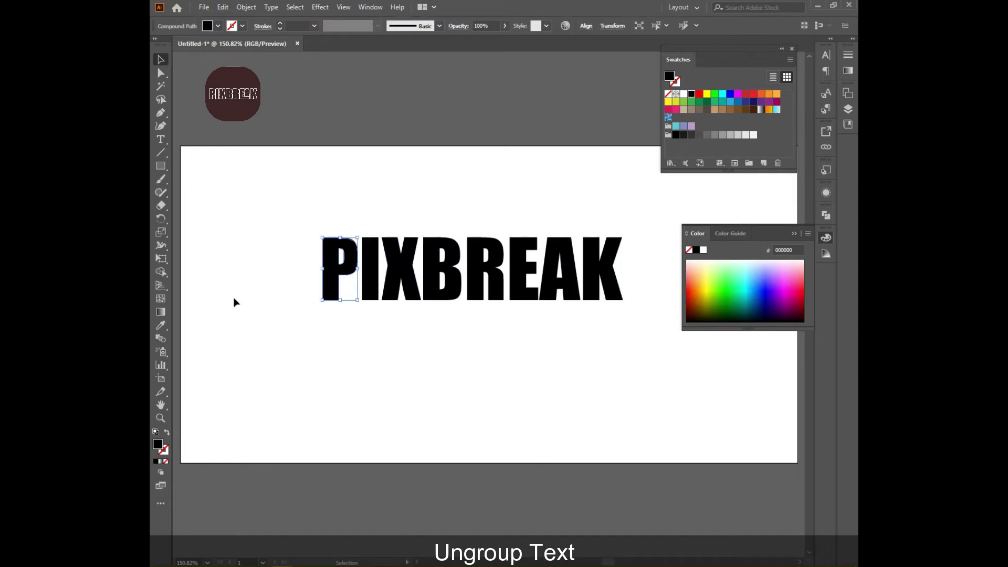
# Step: Pull the P's bottom-left anchor lower, round its top-left corner, and raise the I's top anchor
pyautogui.click(339, 331)
pyautogui.press('a')
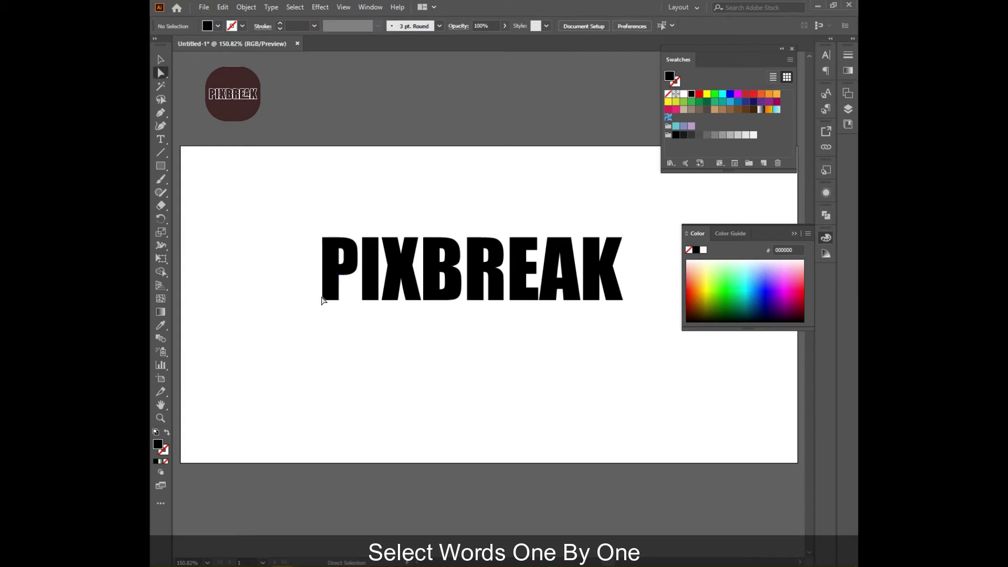
pyautogui.moveTo(322, 301)
pyautogui.mouseDown()
pyautogui.moveTo(330, 310)
pyautogui.moveTo(330, 299)
pyautogui.mouseUp()
pyautogui.click(321, 237)
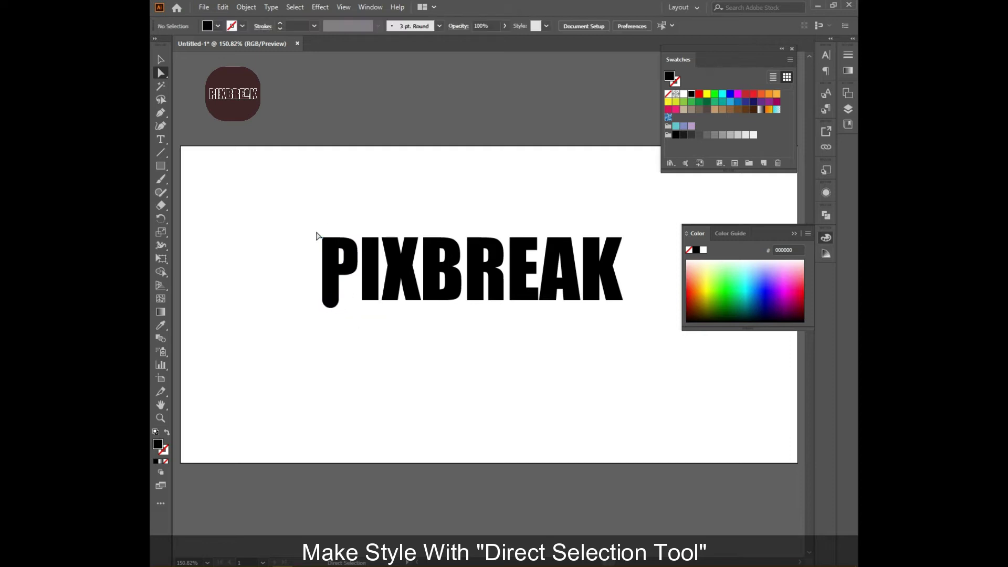
pyautogui.moveTo(329, 248); pyautogui.dragTo(340, 256)
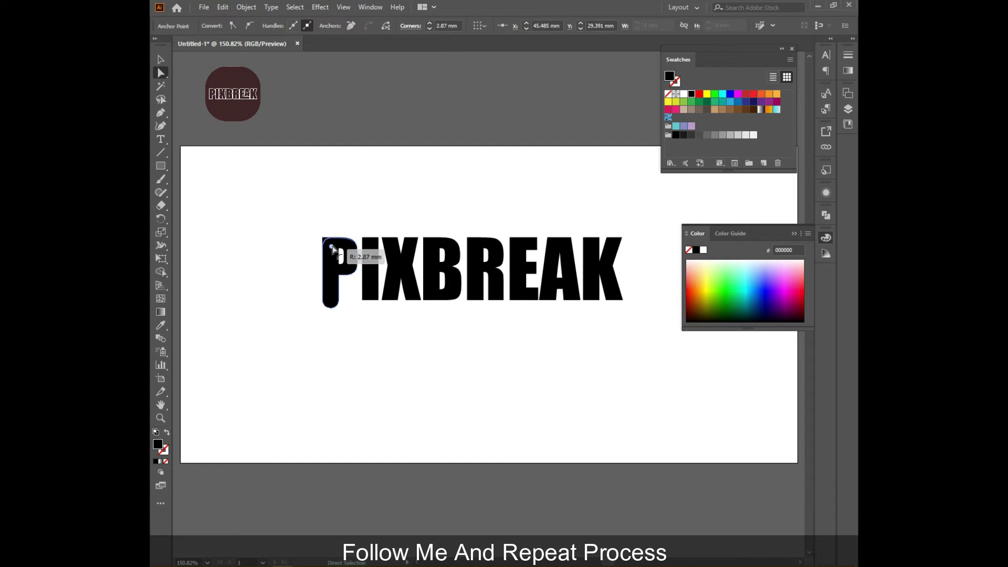
pyautogui.click(381, 331)
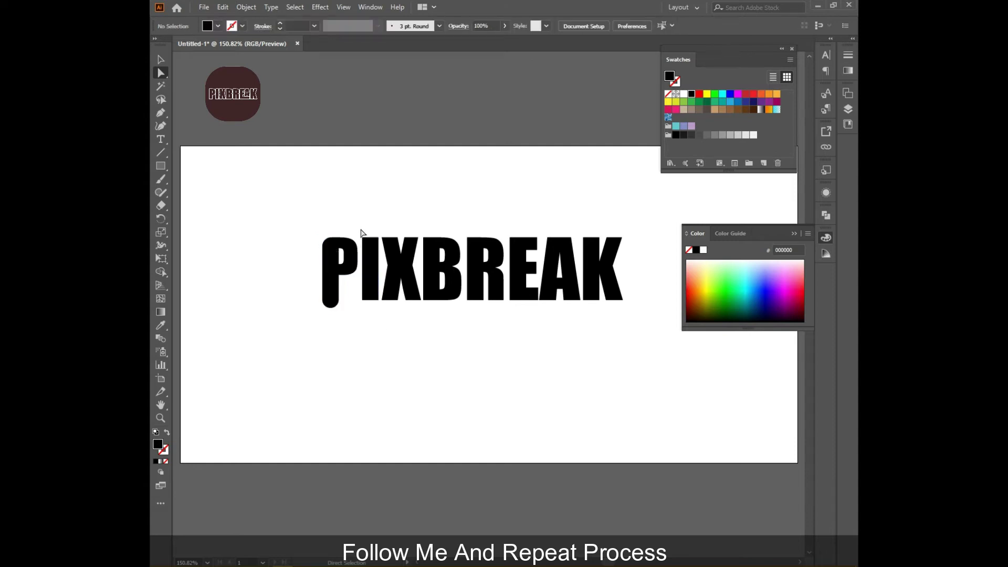
pyautogui.moveTo(369, 236)
pyautogui.mouseDown()
pyautogui.moveTo(370, 223)
pyautogui.moveTo(383, 227)
pyautogui.moveTo(372, 229)
pyautogui.mouseUp()
# Step: Round the bottom corners of the raised I with its live-corner widget
pyautogui.click(370, 232)
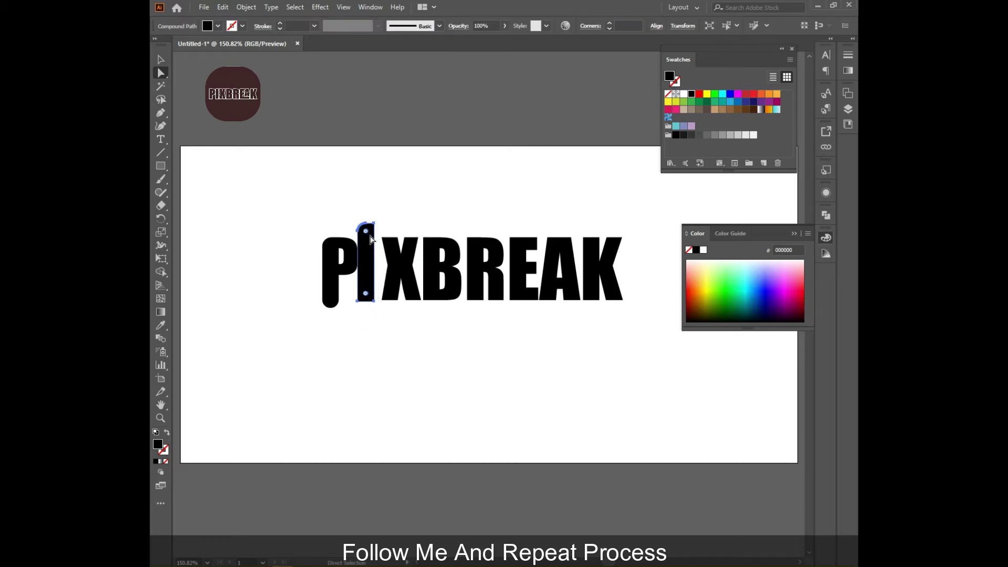
pyautogui.click(391, 267)
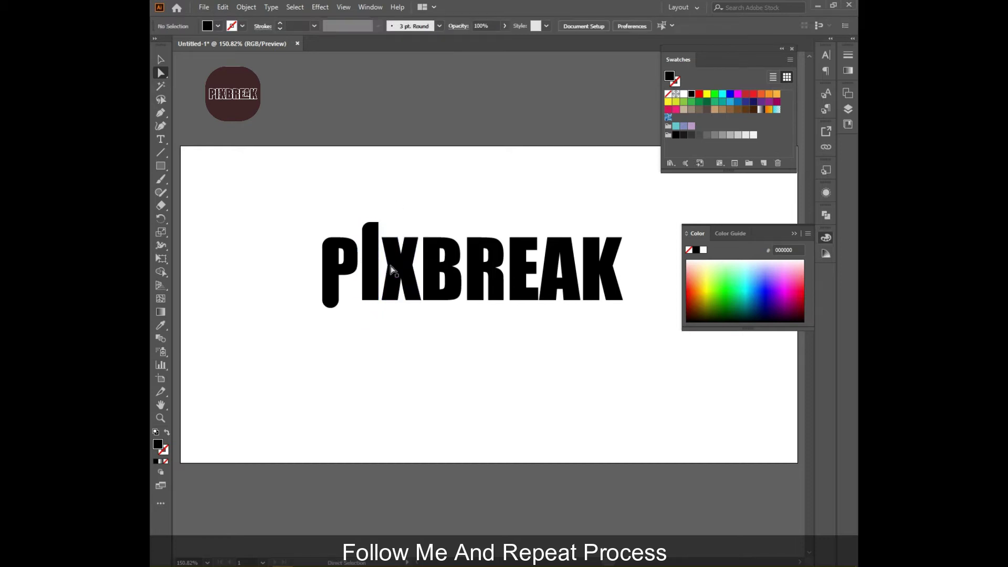
pyautogui.click(376, 299)
pyautogui.click(378, 300)
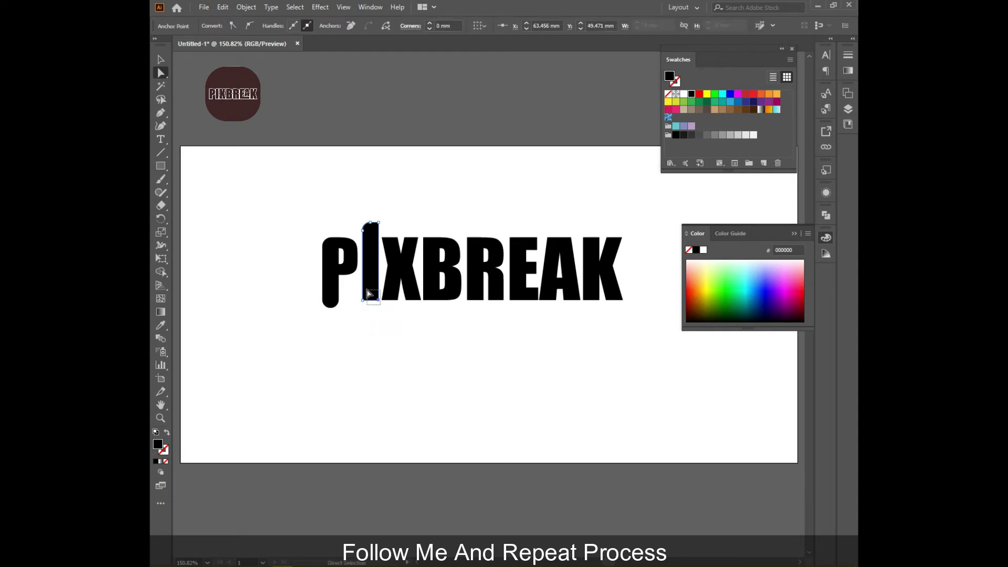
pyautogui.moveTo(372, 295); pyautogui.dragTo(381, 316)
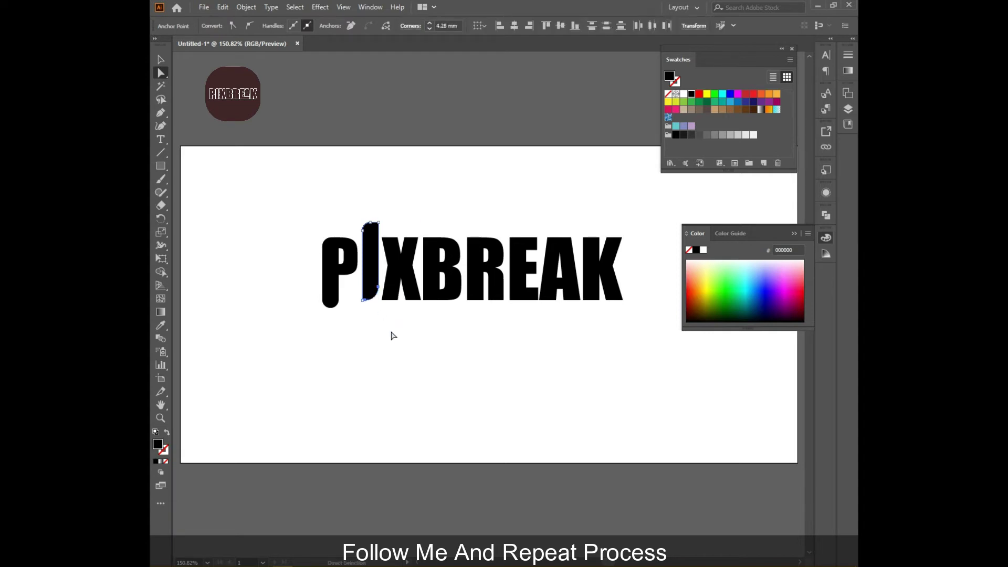
pyautogui.click(393, 336)
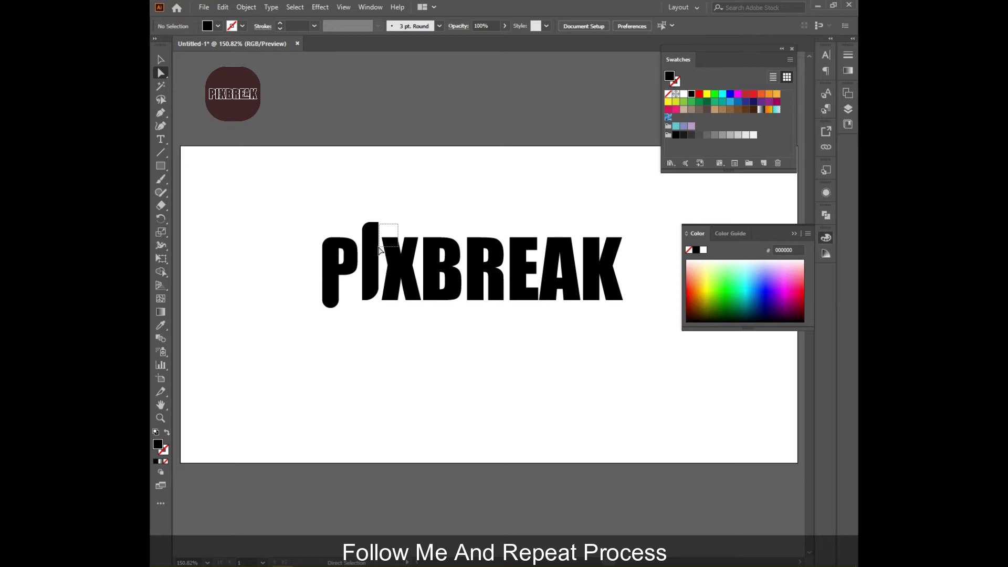
# Step: Round the X's top and top-right corners and select its bottom-left anchor
pyautogui.moveTo(385, 248); pyautogui.dragTo(398, 252)
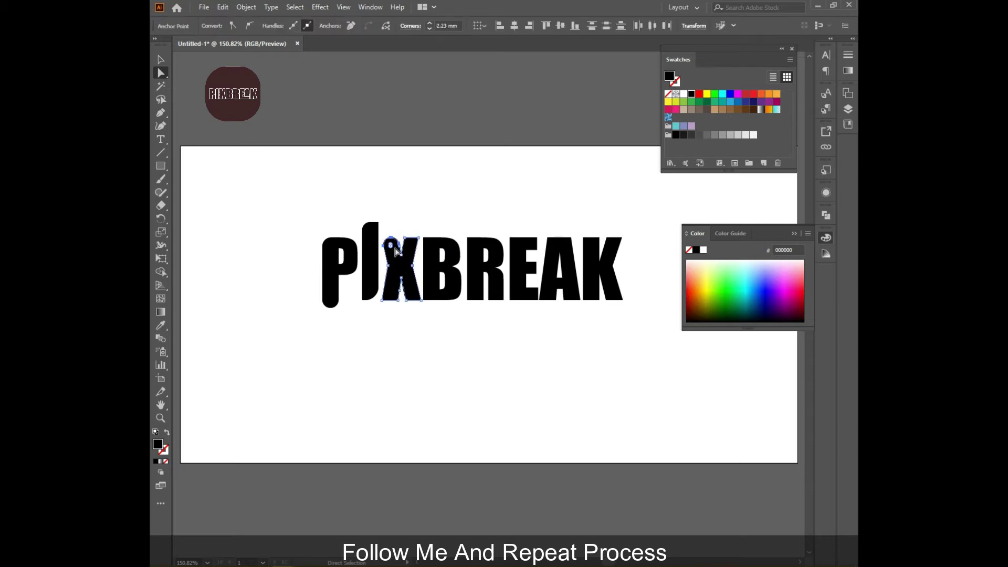
pyautogui.click(423, 231)
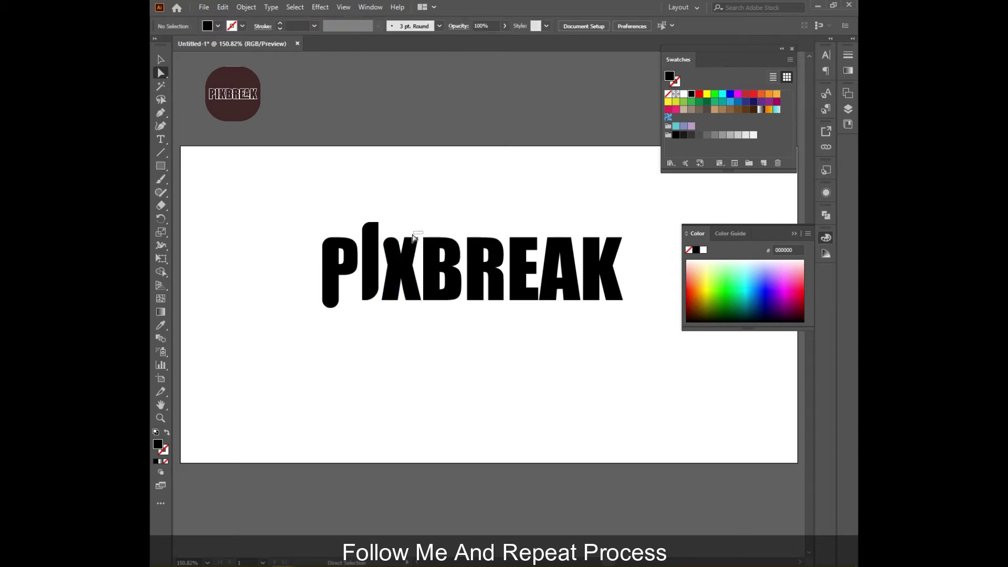
pyautogui.moveTo(413, 237); pyautogui.dragTo(410, 250)
pyautogui.click(410, 314)
pyautogui.moveTo(384, 295)
pyautogui.mouseDown()
pyautogui.moveTo(418, 304)
pyautogui.moveTo(414, 292)
pyautogui.mouseUp()
pyautogui.click(420, 309)
# Step: Round the B's bottom-left corner
pyautogui.click(437, 330)
pyautogui.moveTo(421, 232); pyautogui.dragTo(447, 258)
pyautogui.click(430, 317)
pyautogui.moveTo(434, 312)
pyautogui.mouseDown()
pyautogui.moveTo(420, 290)
pyautogui.moveTo(431, 295)
pyautogui.mouseUp()
pyautogui.click(439, 338)
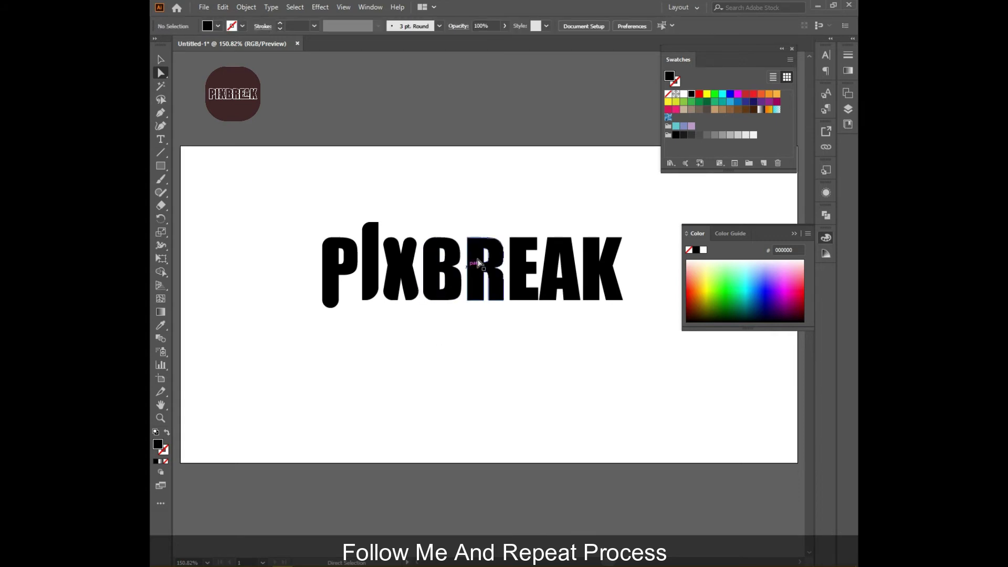
# Step: Adjust the R's bottom-left, bottom-right and top-left corner anchors
pyautogui.moveTo(464, 307); pyautogui.dragTo(478, 290)
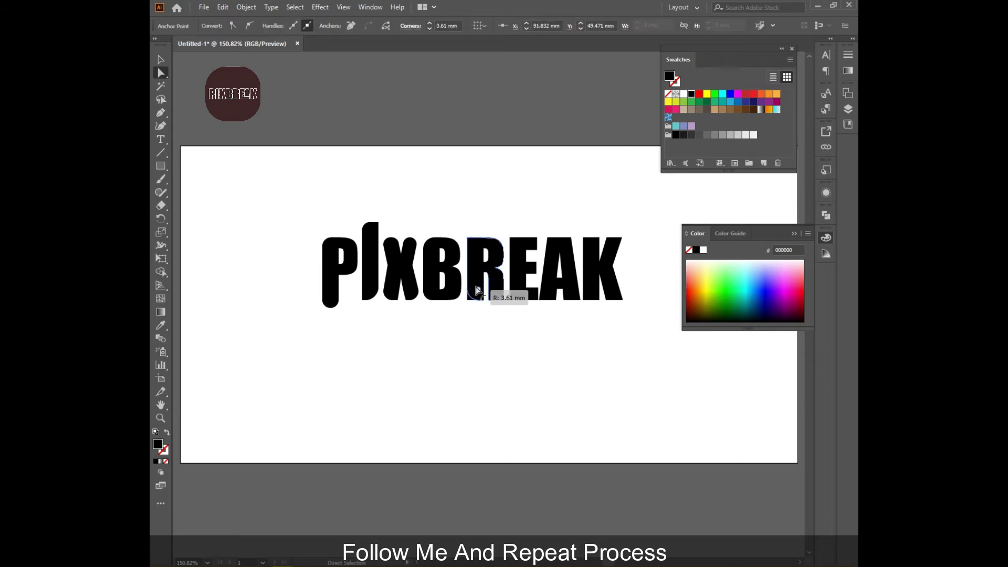
pyautogui.click(484, 315)
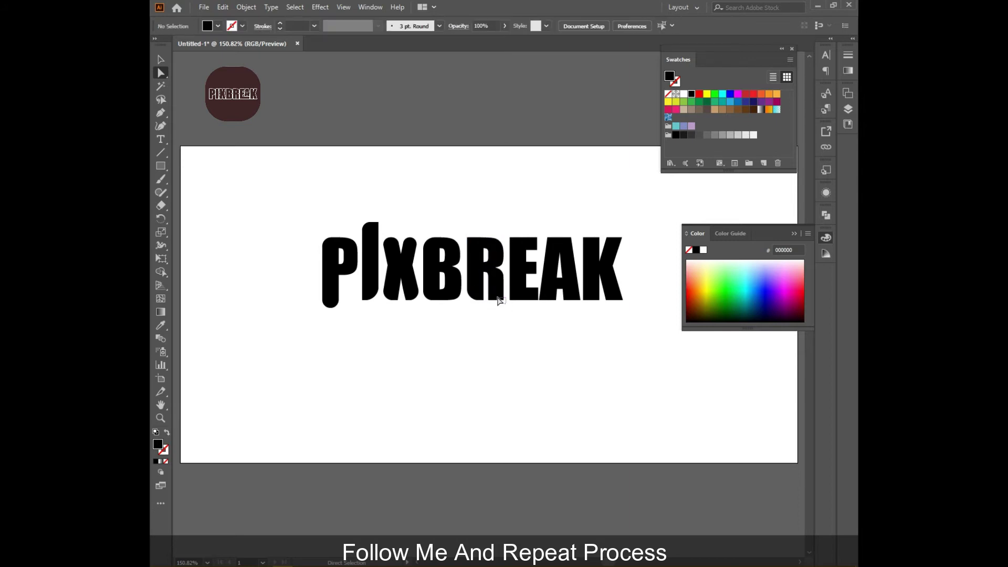
pyautogui.moveTo(498, 300); pyautogui.dragTo(490, 286)
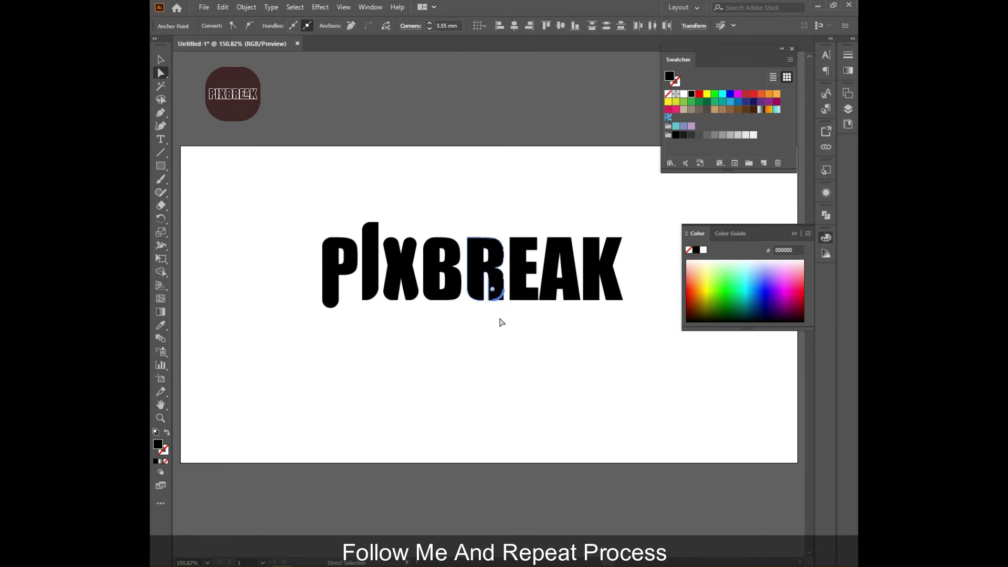
pyautogui.click(501, 324)
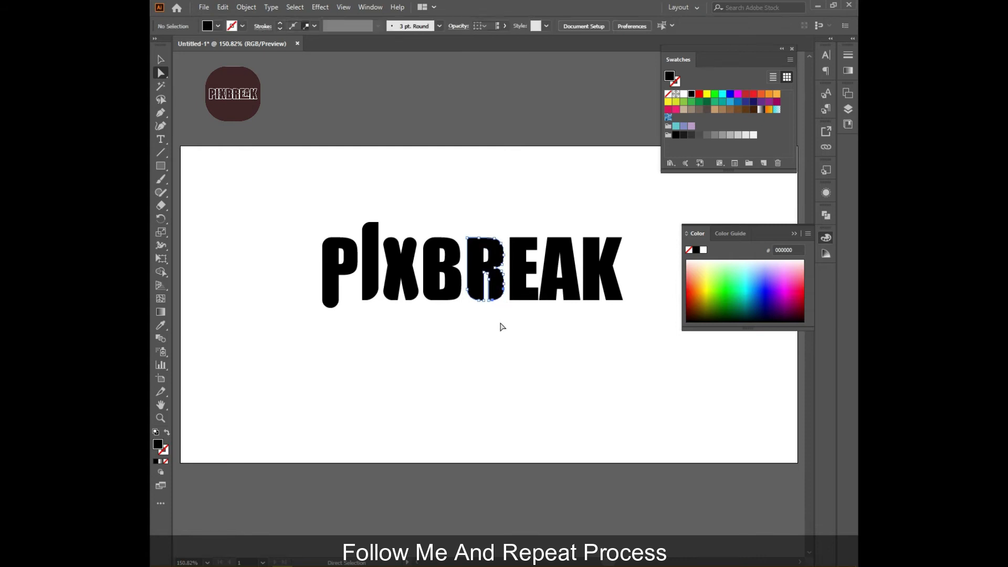
pyautogui.click(475, 245)
pyautogui.click(501, 228)
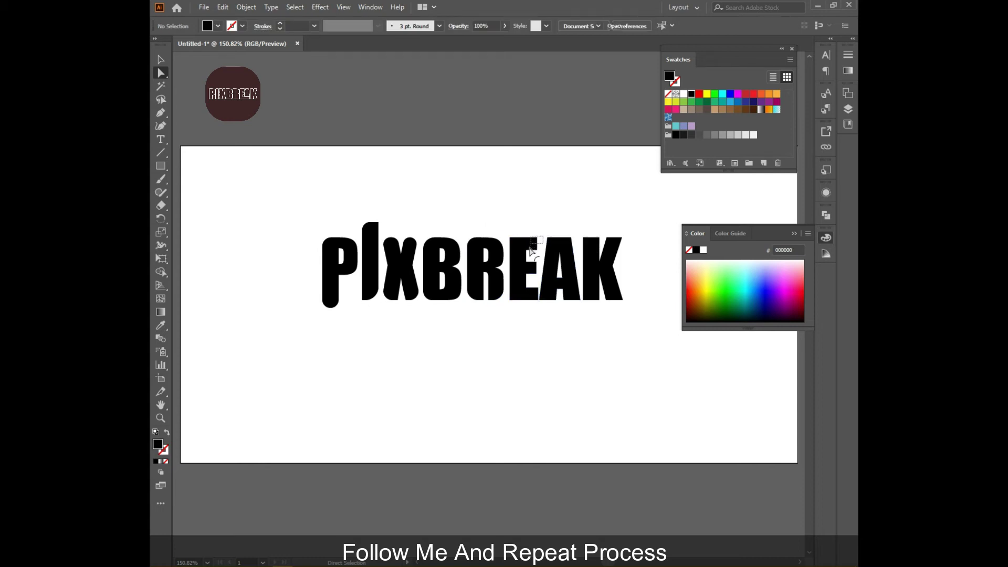
# Step: Round the E's corners, including its bottom-right corner
pyautogui.click(536, 242)
pyautogui.moveTo(525, 247); pyautogui.dragTo(532, 309)
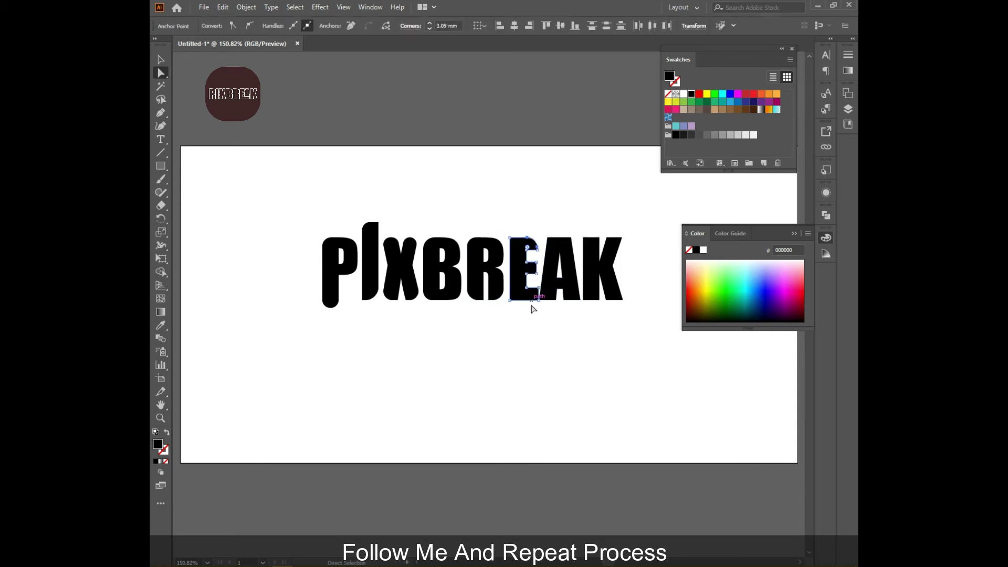
pyautogui.click(535, 313)
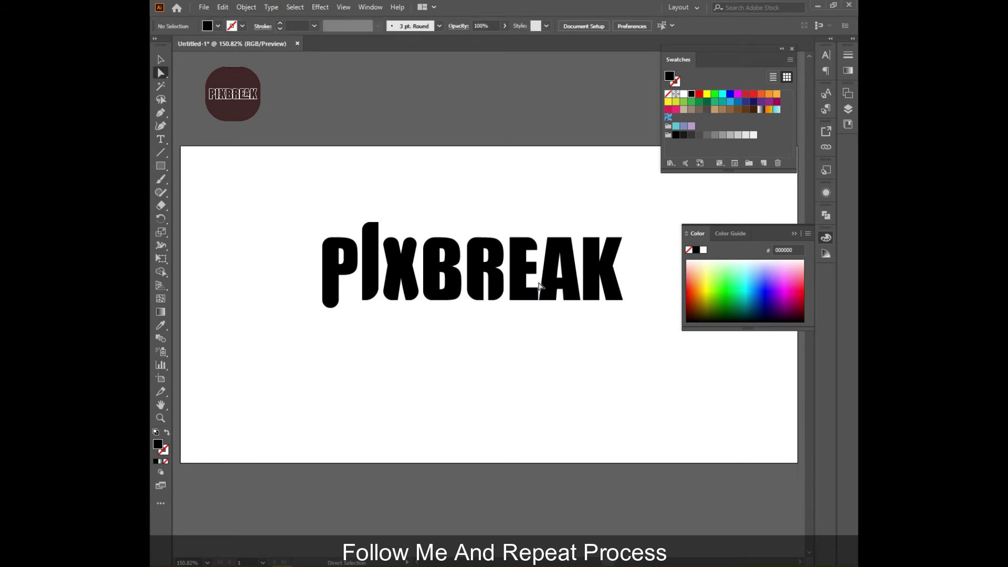
pyautogui.click(532, 297)
pyautogui.moveTo(532, 297); pyautogui.dragTo(530, 287)
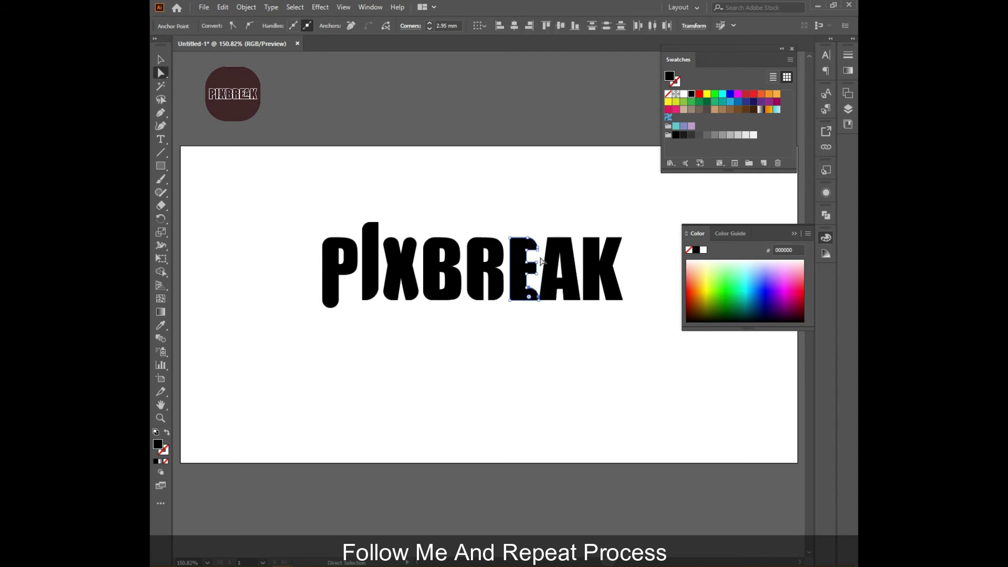
pyautogui.click(527, 326)
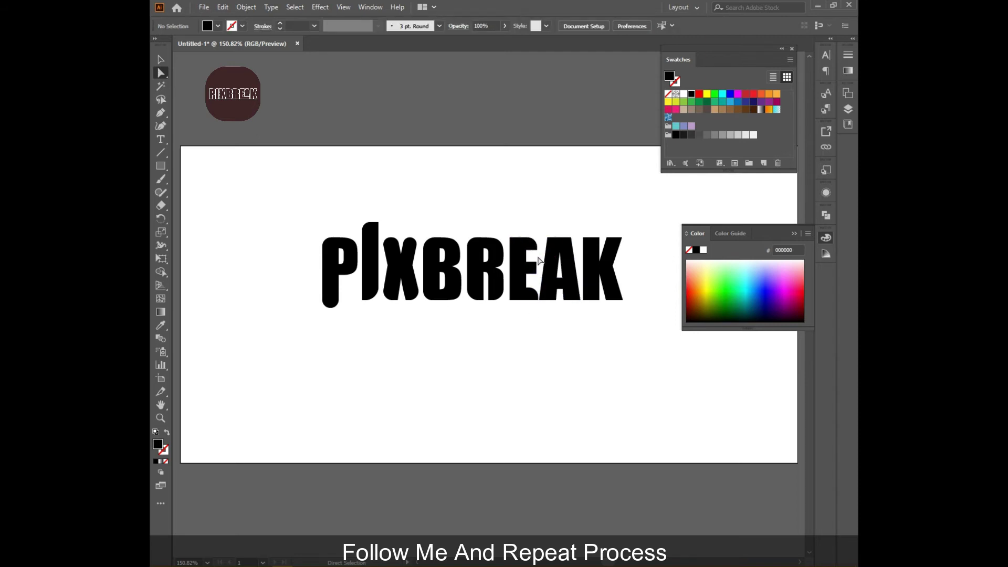
pyautogui.click(532, 270)
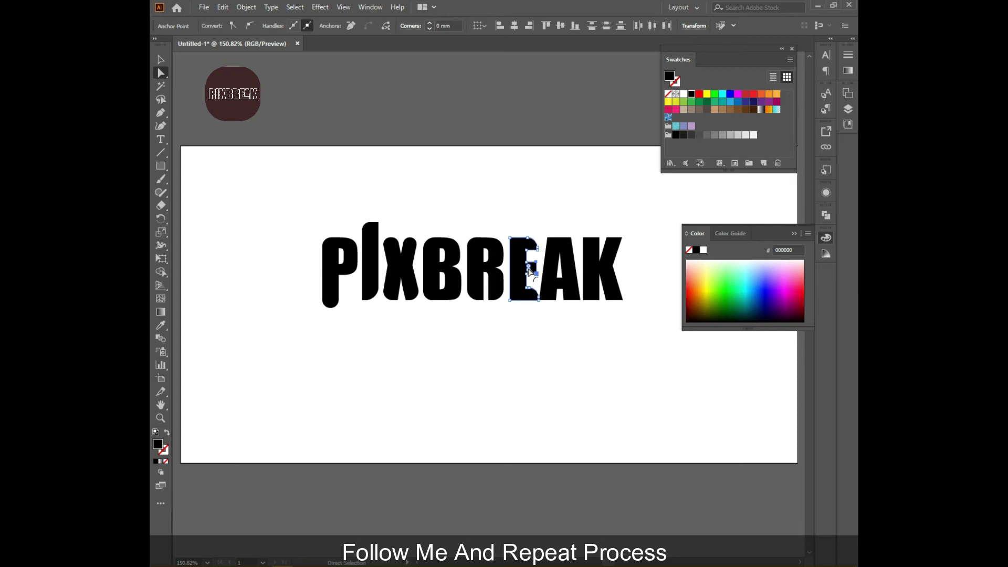
pyautogui.click(534, 336)
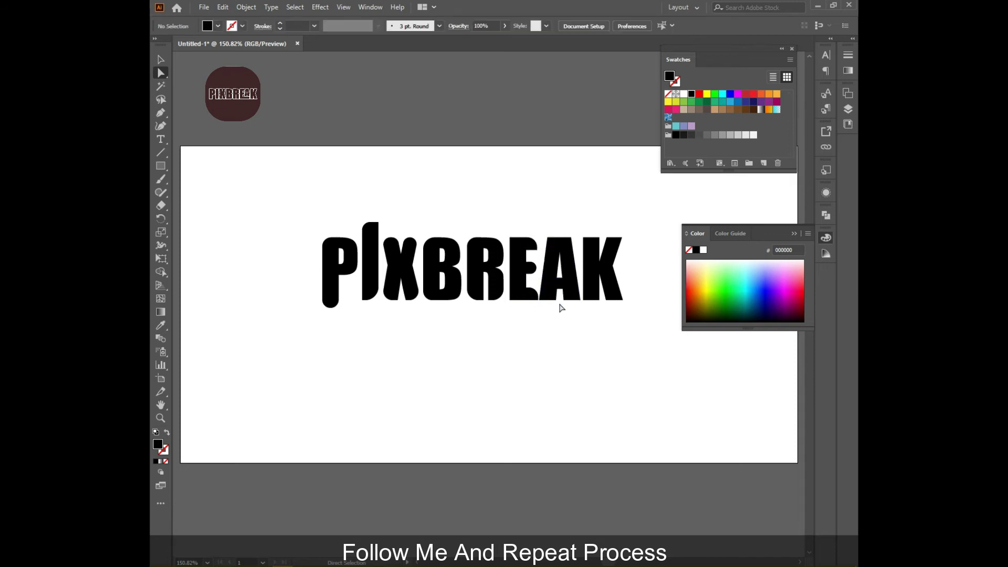
# Step: Select and round the A's lower anchors and its lower-right notch
pyautogui.moveTo(544, 296); pyautogui.dragTo(554, 294)
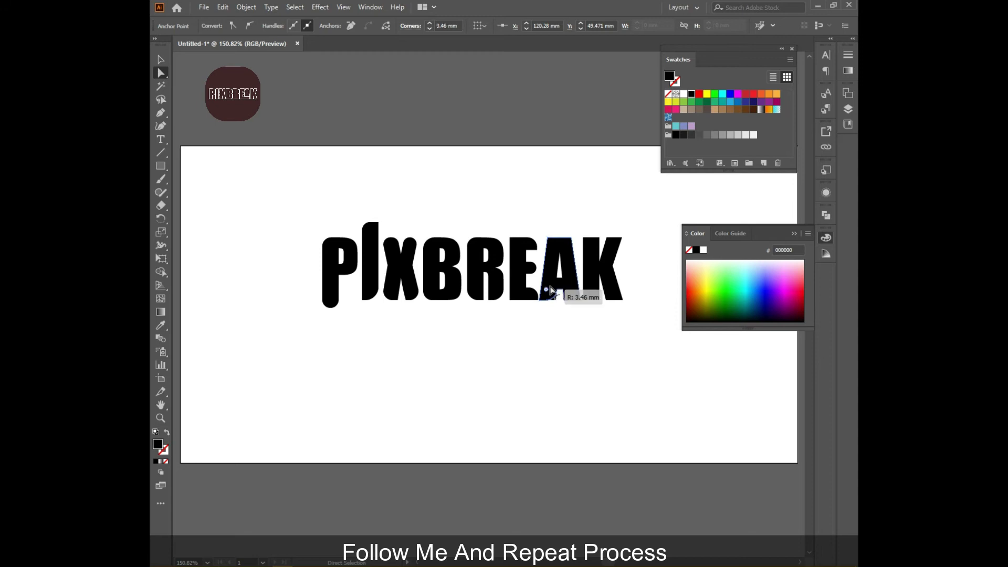
pyautogui.click(573, 321)
pyautogui.moveTo(577, 298); pyautogui.dragTo(576, 297)
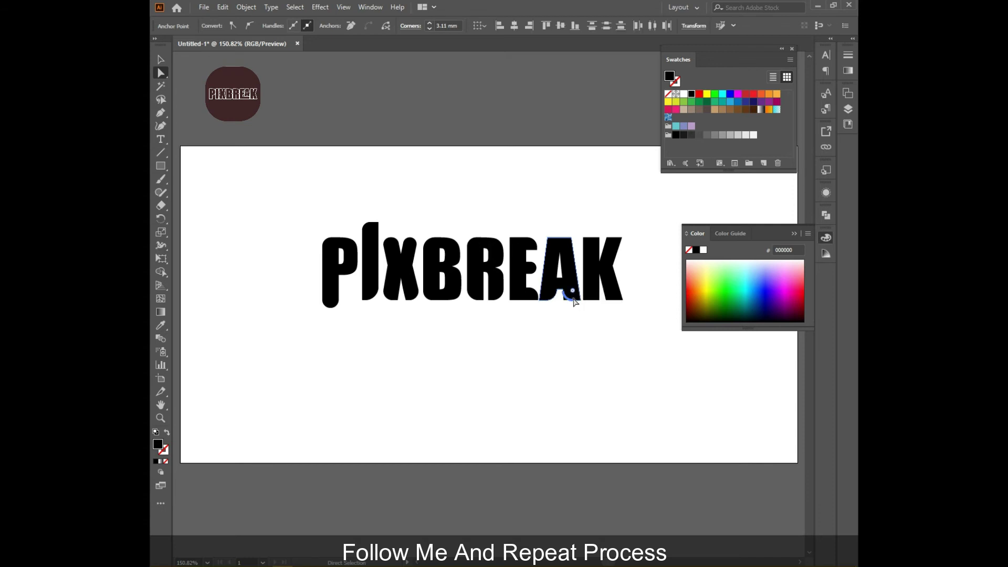
pyautogui.click(577, 326)
# Step: Round the K's base and top corner anchors, then return to whole-letter selection
pyautogui.click(588, 294)
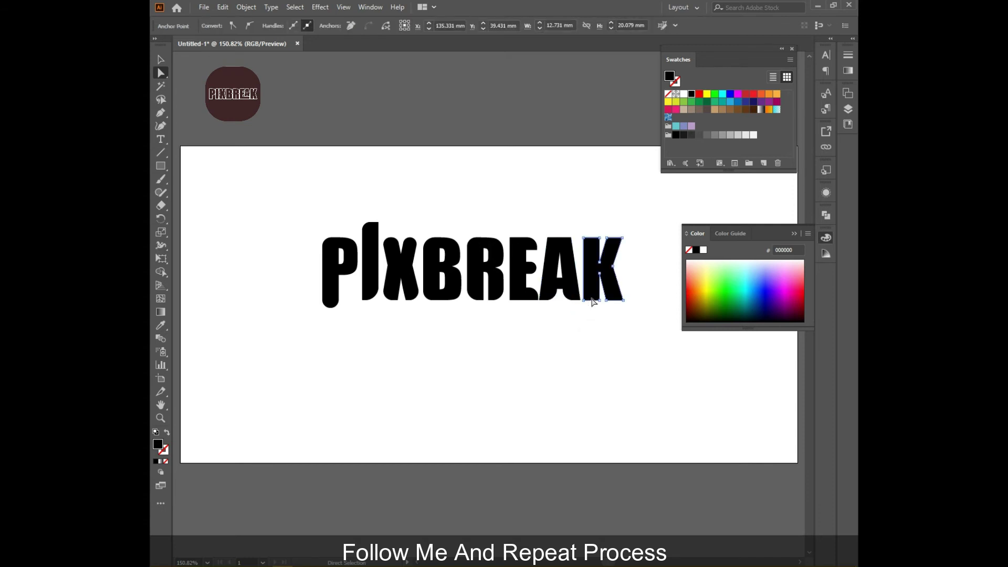
pyautogui.moveTo(581, 310); pyautogui.dragTo(604, 297)
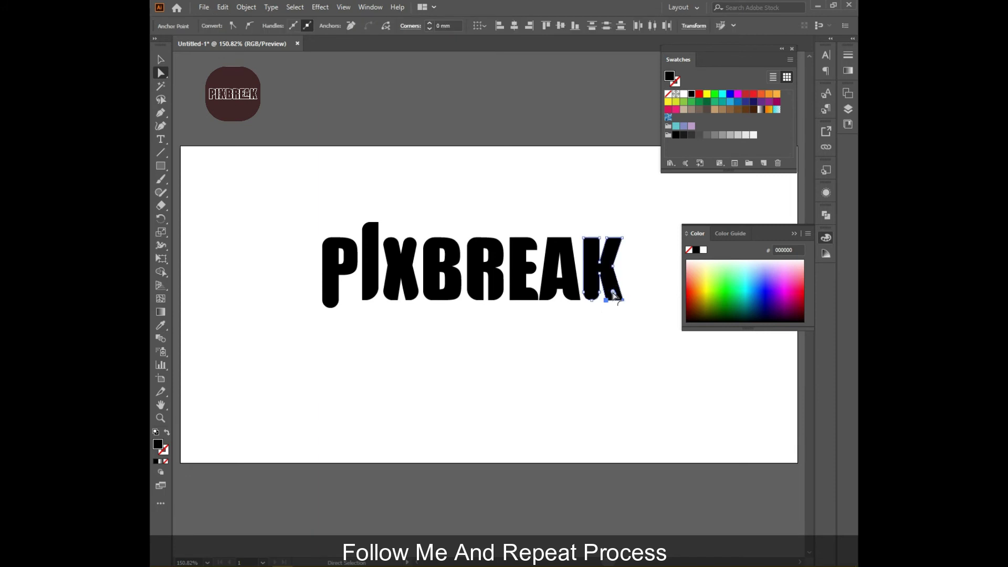
pyautogui.click(643, 232)
pyautogui.moveTo(628, 228)
pyautogui.mouseDown()
pyautogui.moveTo(603, 245)
pyautogui.moveTo(610, 252)
pyautogui.mouseUp()
pyautogui.click(603, 234)
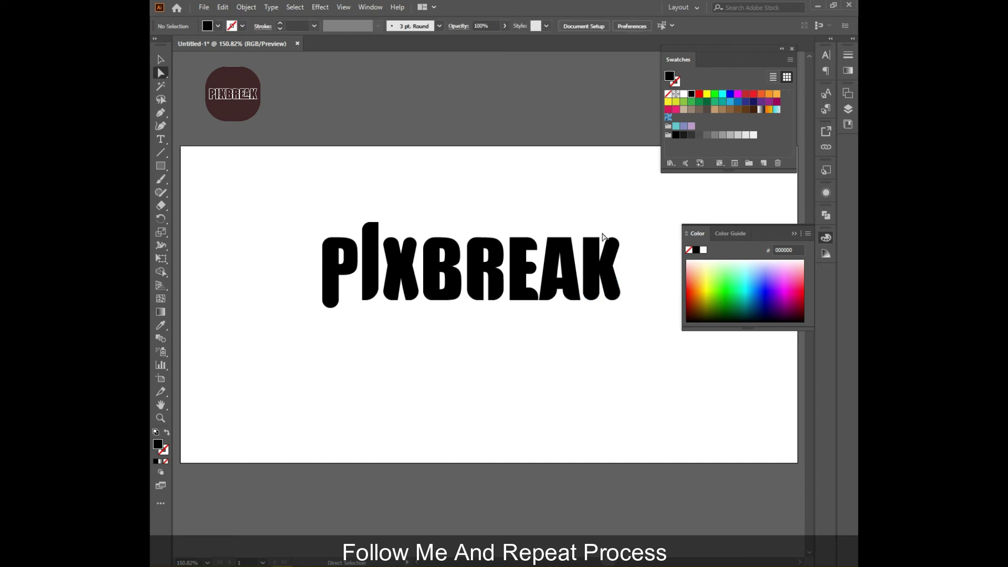
pyautogui.moveTo(588, 246); pyautogui.dragTo(599, 256)
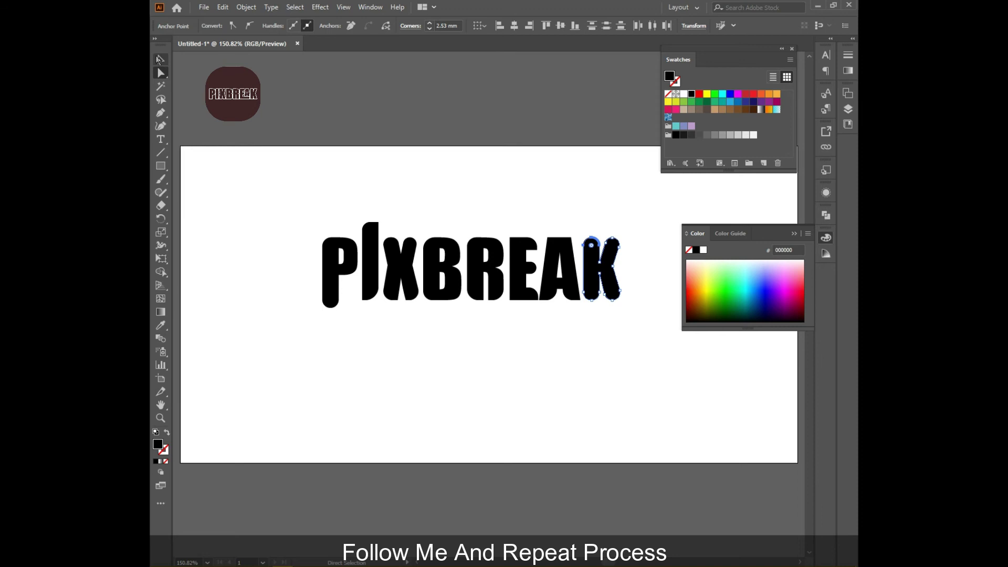
pyautogui.click(160, 59)
pyautogui.click(294, 220)
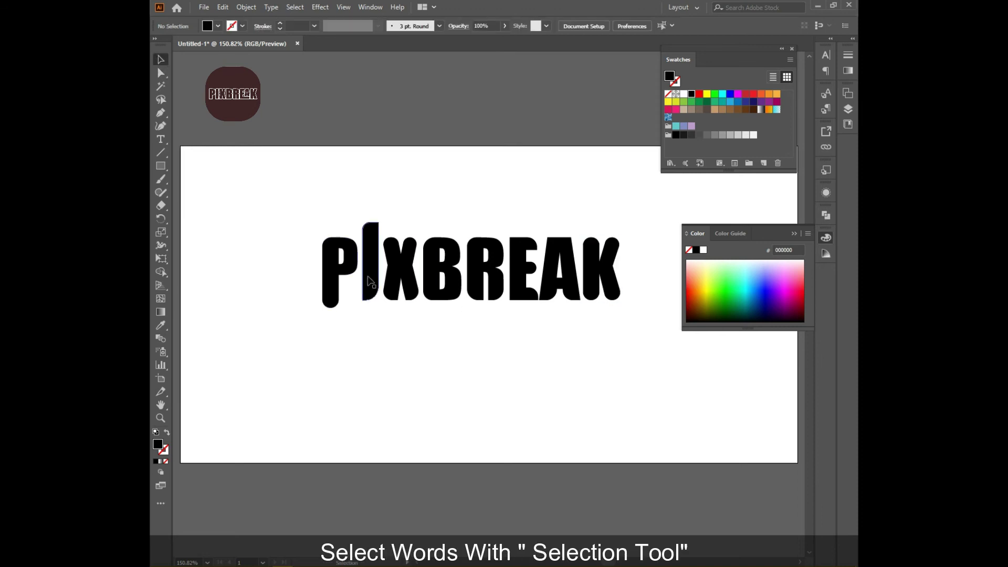
# Step: Fill the P blue, the I cyan, the X dark green and the B light green
pyautogui.click(344, 286)
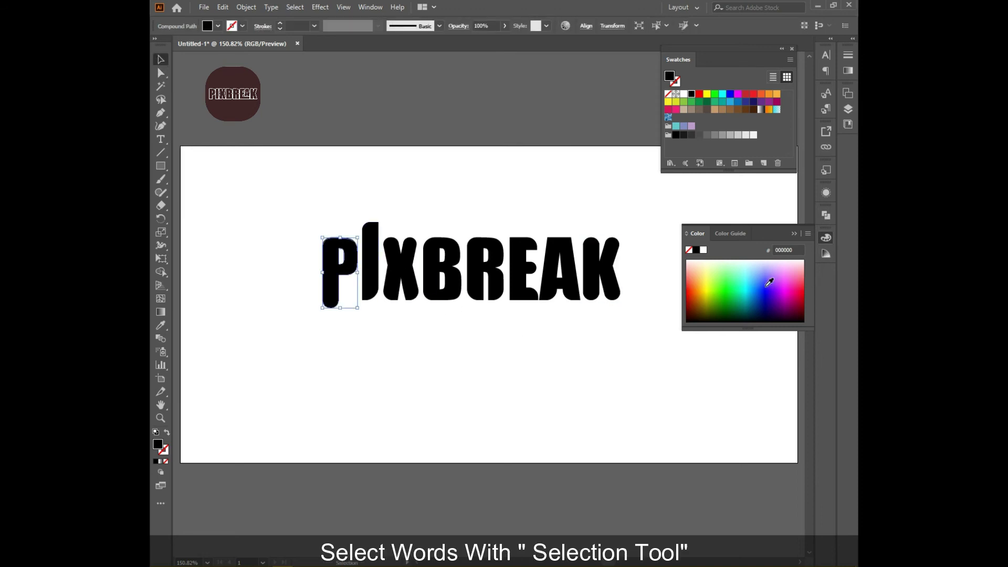
pyautogui.click(769, 282)
pyautogui.click(371, 265)
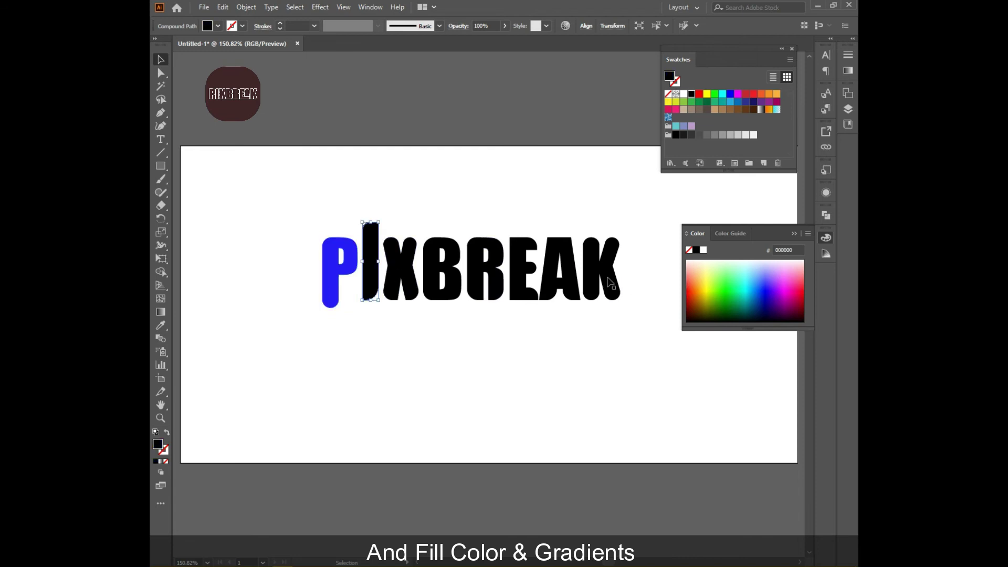
pyautogui.click(725, 292)
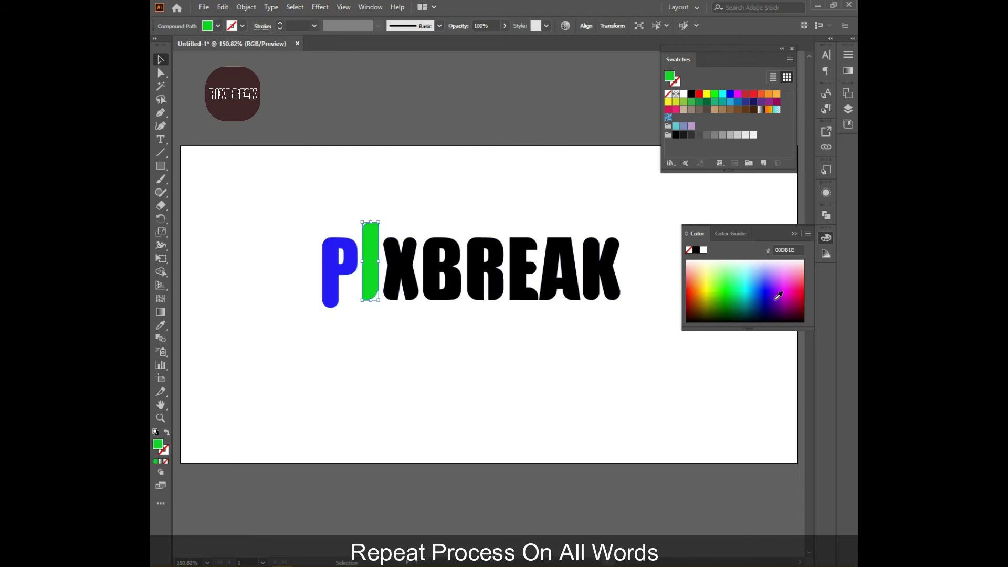
pyautogui.moveTo(768, 293); pyautogui.dragTo(752, 291)
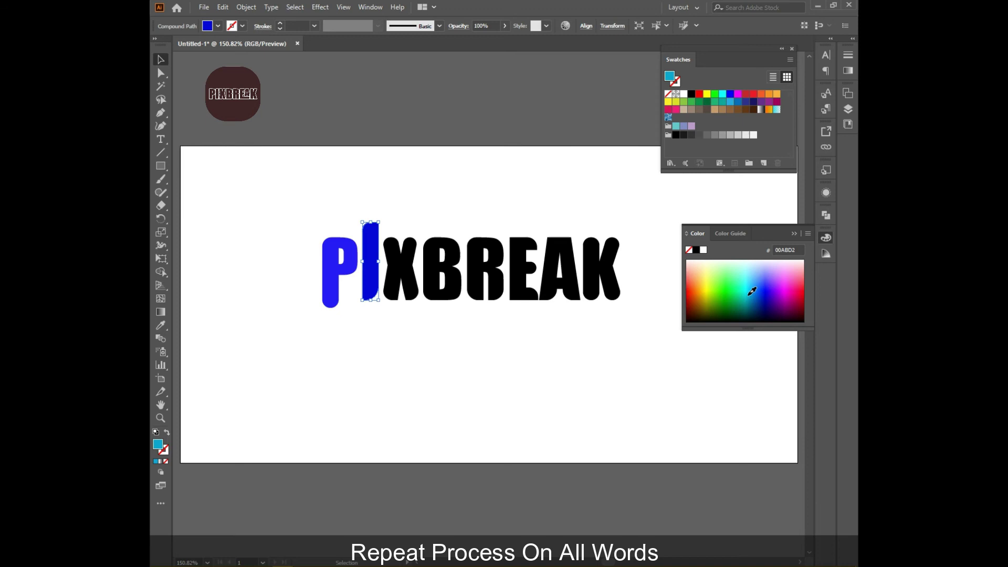
pyautogui.click(400, 273)
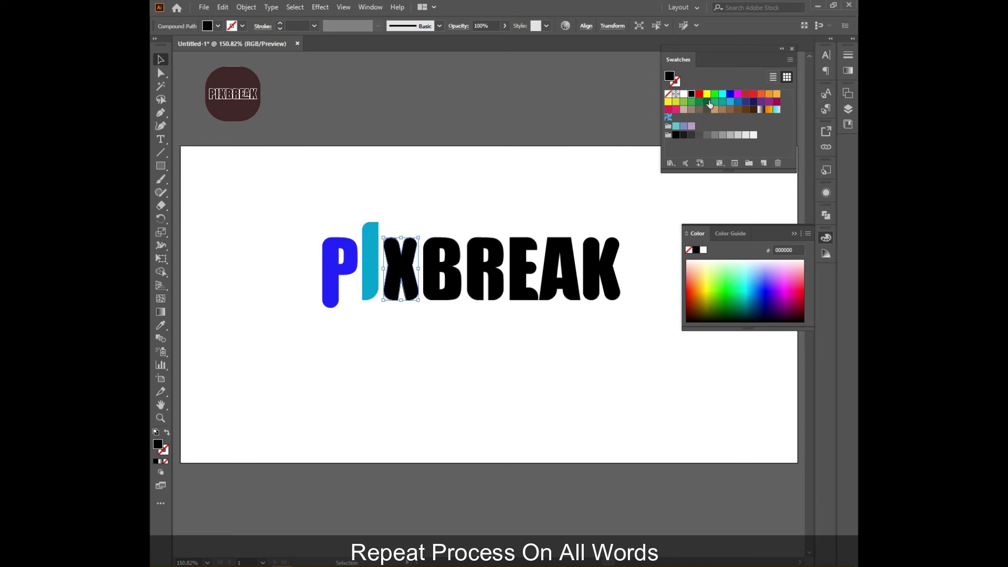
pyautogui.click(708, 102)
pyautogui.click(444, 273)
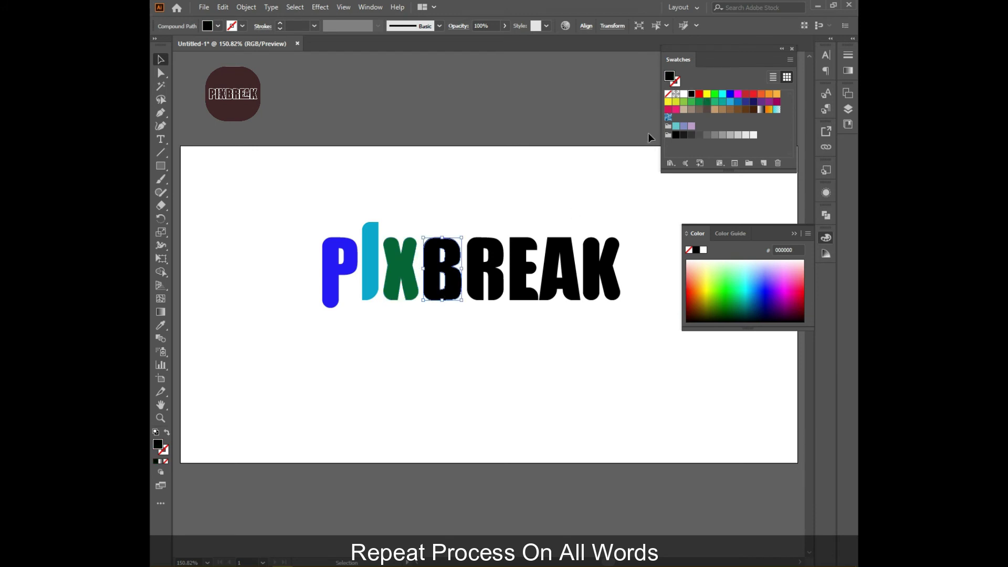
pyautogui.click(692, 103)
# Step: Fill the R red, the E orange, the A magenta and the K with a gold gradient
pyautogui.click(482, 291)
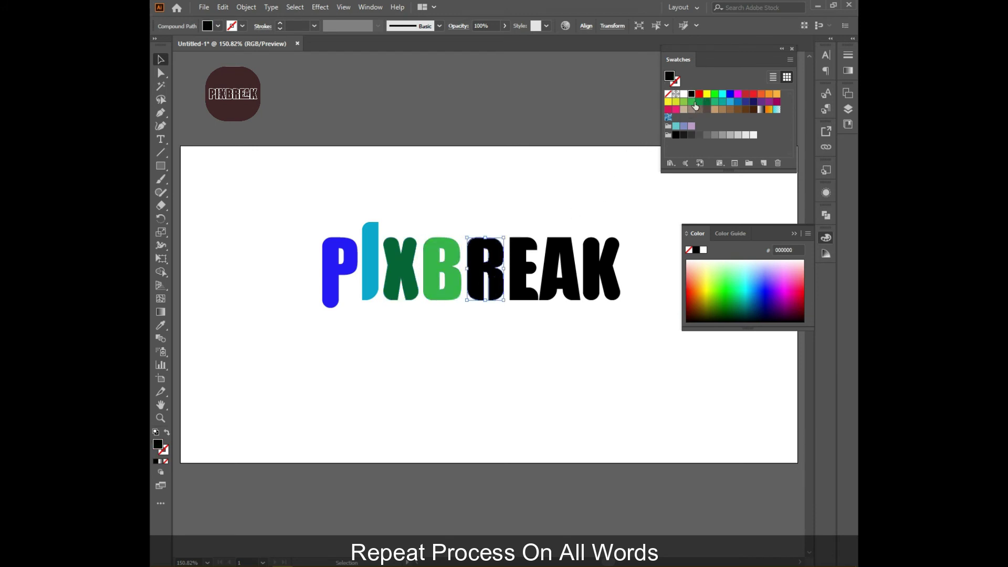
pyautogui.click(756, 94)
pyautogui.click(525, 276)
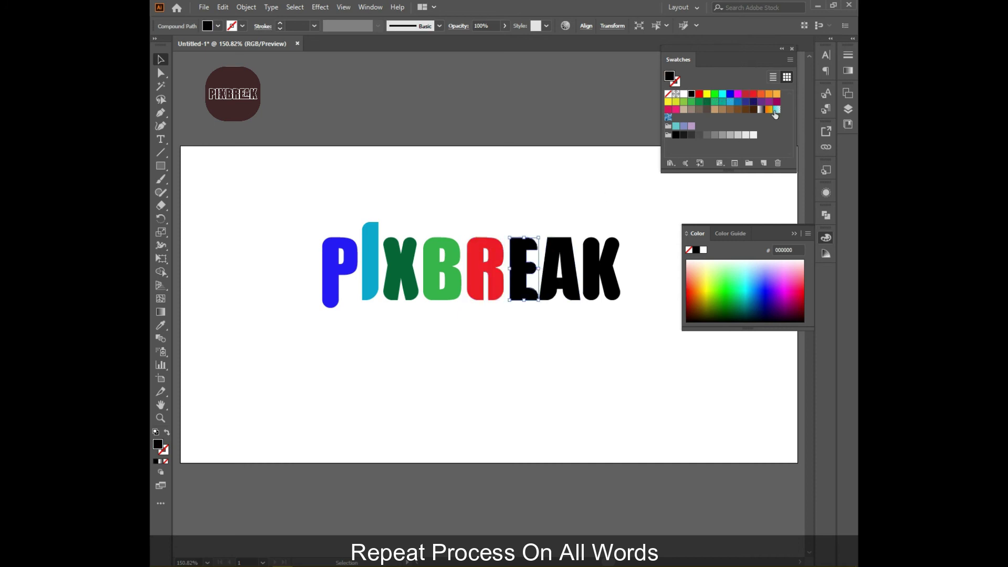
pyautogui.click(777, 94)
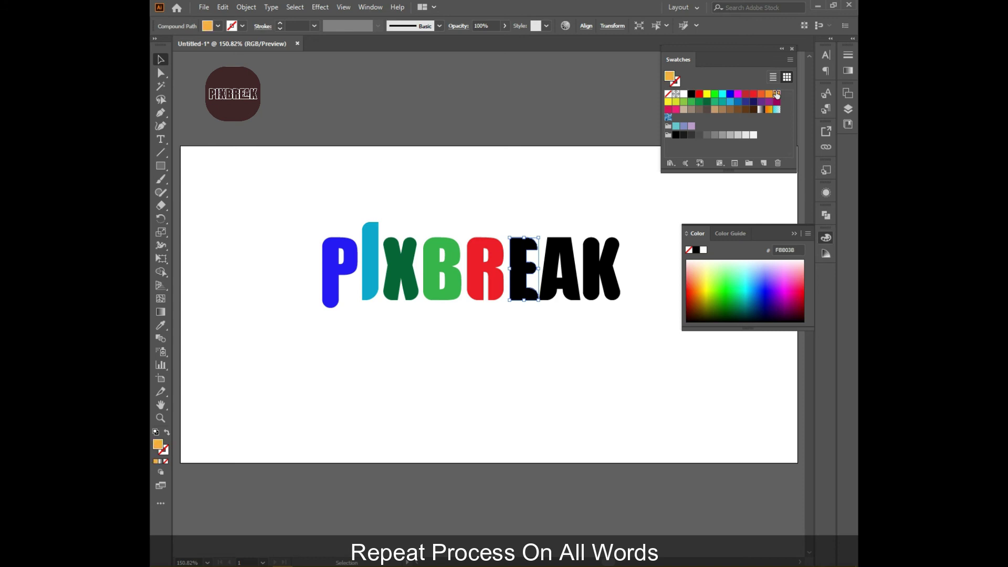
pyautogui.click(577, 272)
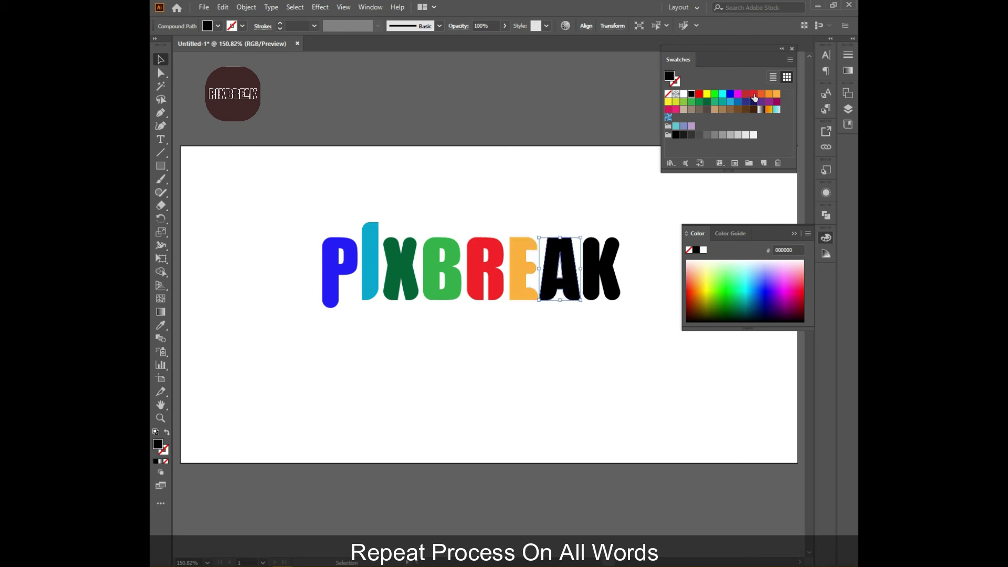
pyautogui.click(753, 95)
pyautogui.click(738, 94)
pyautogui.click(601, 267)
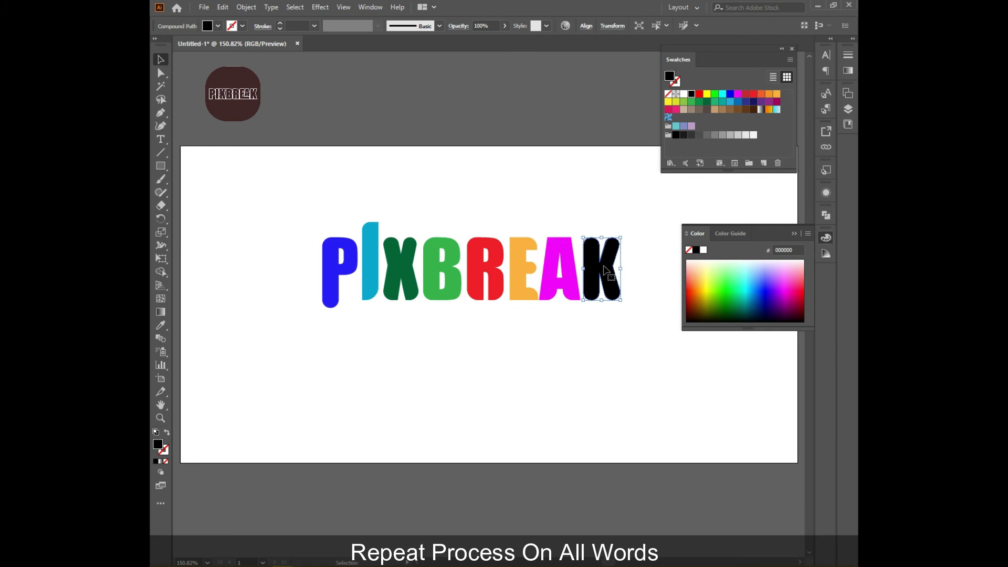
pyautogui.click(768, 110)
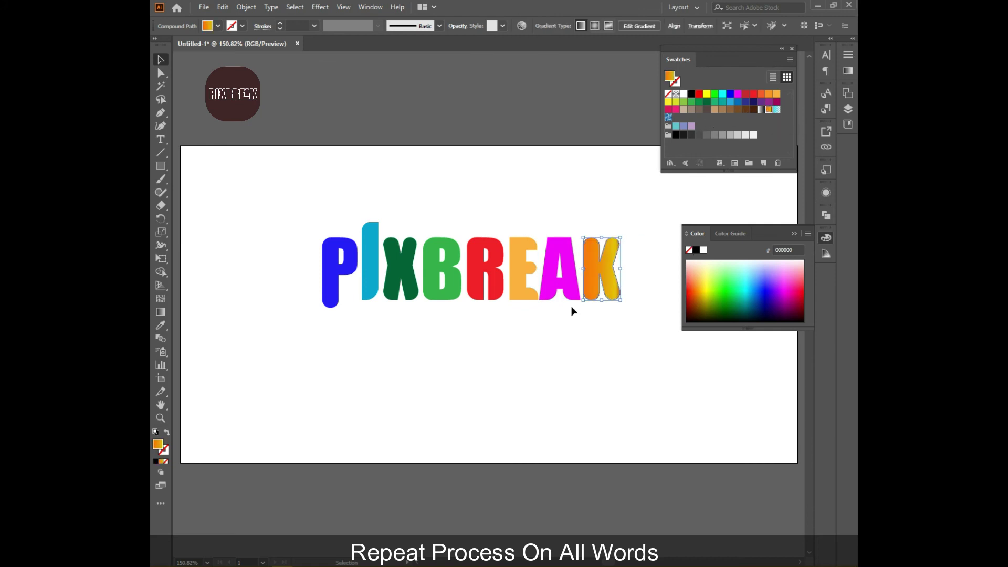
# Step: Try gradient swatches on the A, settle on pale cyan, and view its Color Guide variations
pyautogui.click(575, 357)
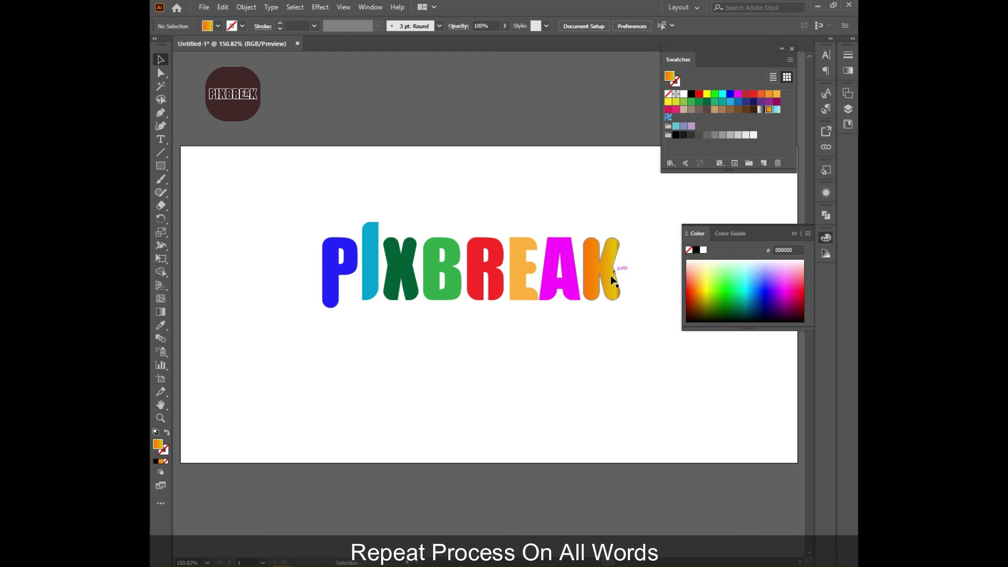
pyautogui.click(571, 278)
pyautogui.click(777, 111)
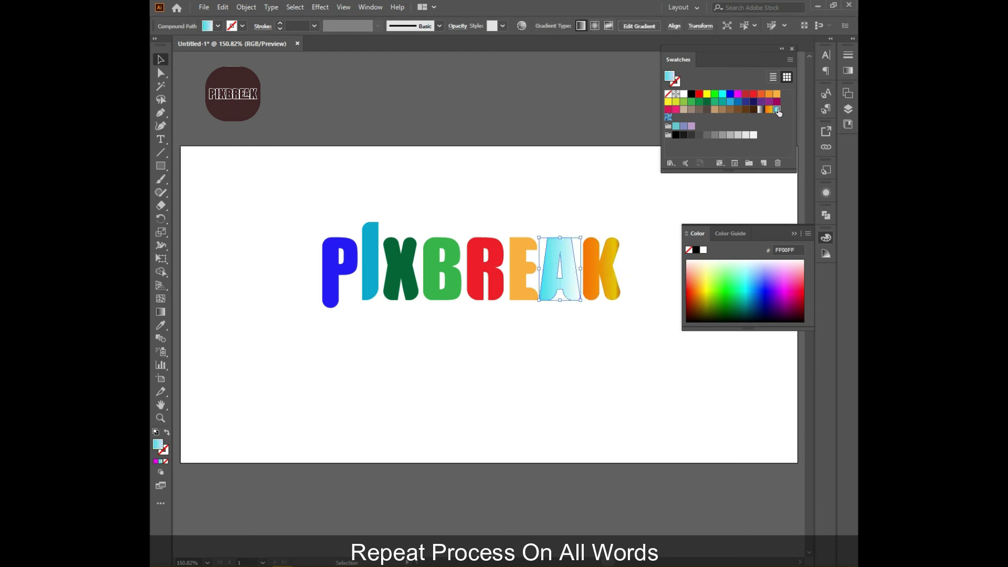
pyautogui.click(768, 109)
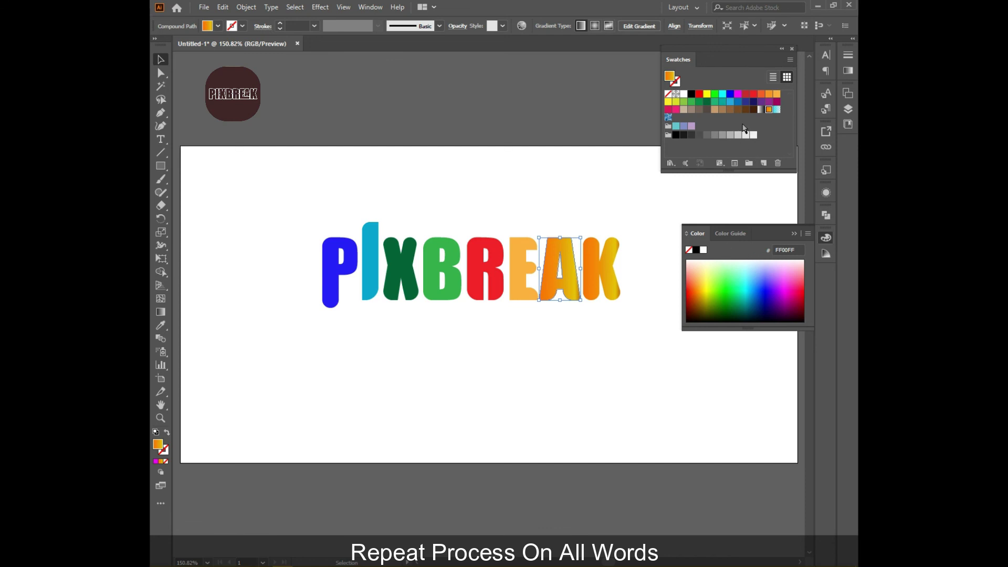
pyautogui.click(777, 109)
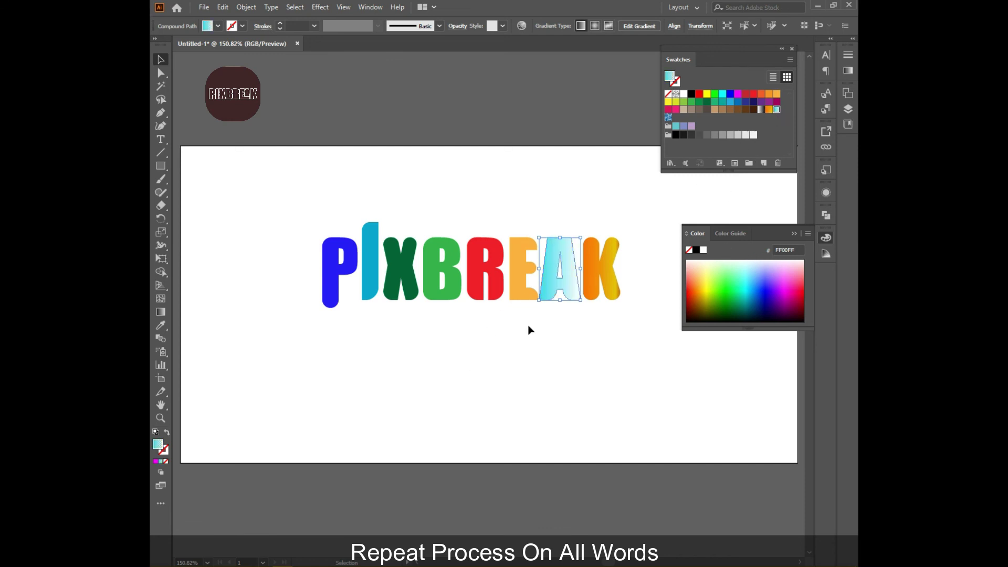
pyautogui.click(563, 306)
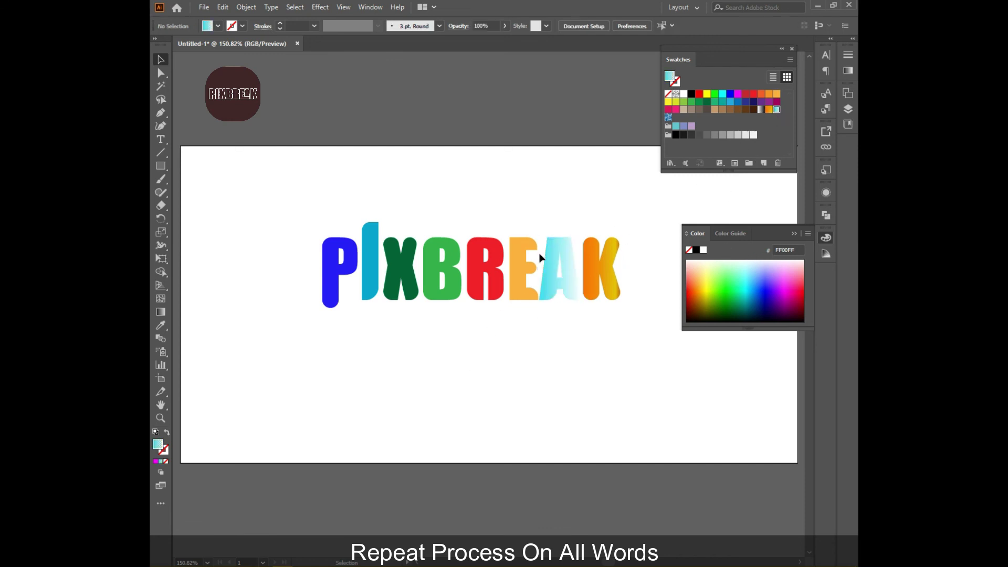
pyautogui.click(558, 288)
pyautogui.click(830, 255)
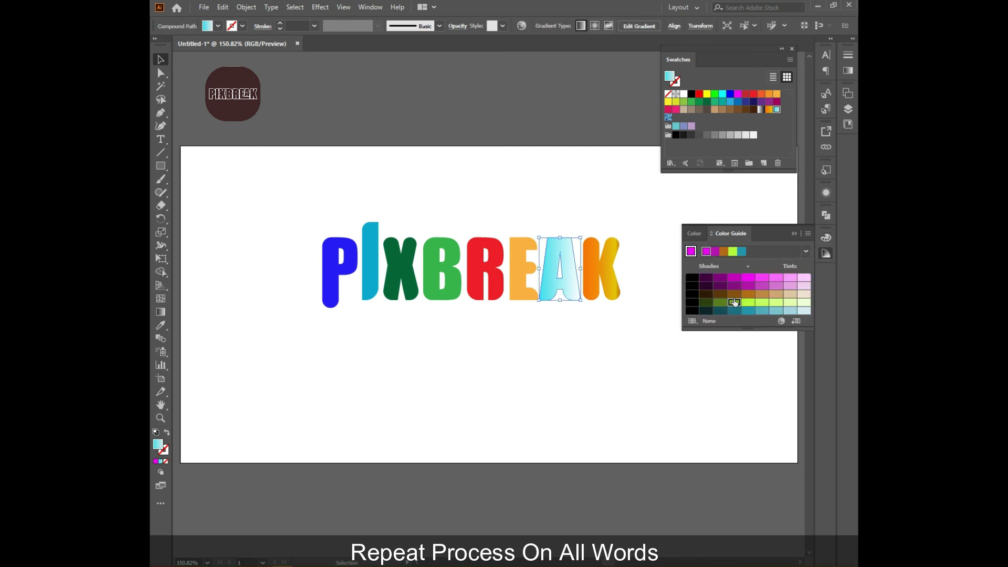
pyautogui.click(564, 343)
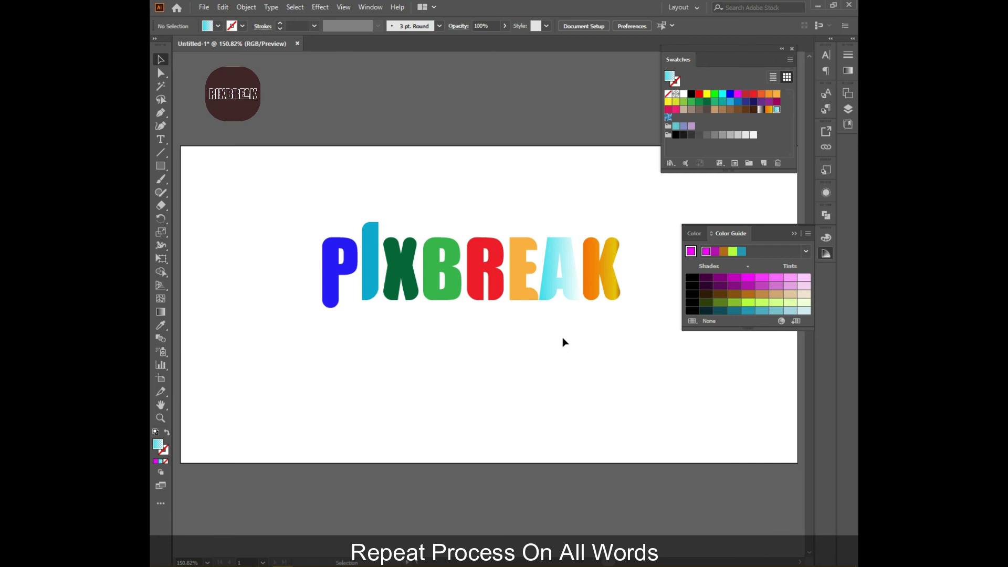
# Step: Collapse the Color Guide panel to reveal the finished multicoloured PIXBREAK
pyautogui.click(799, 234)
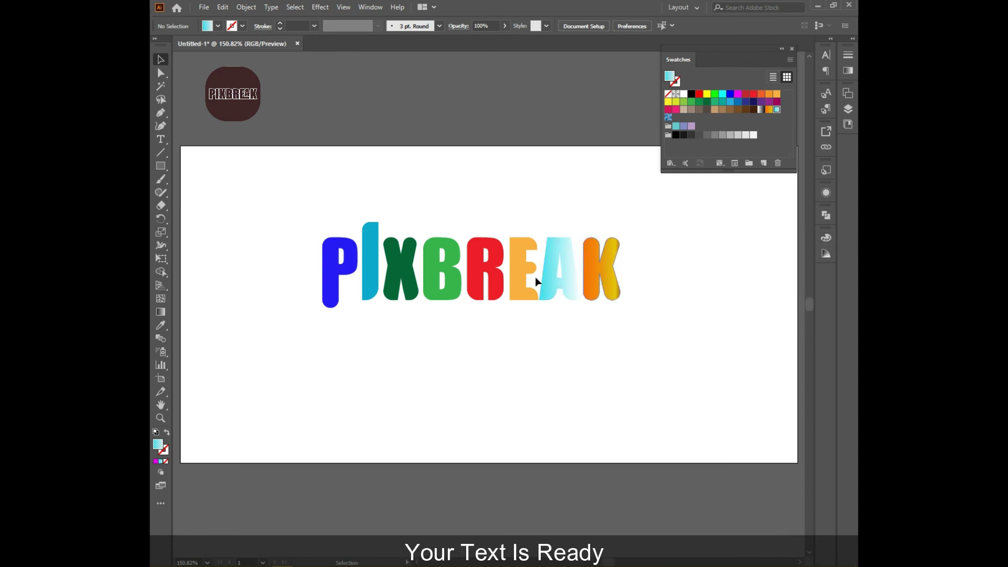